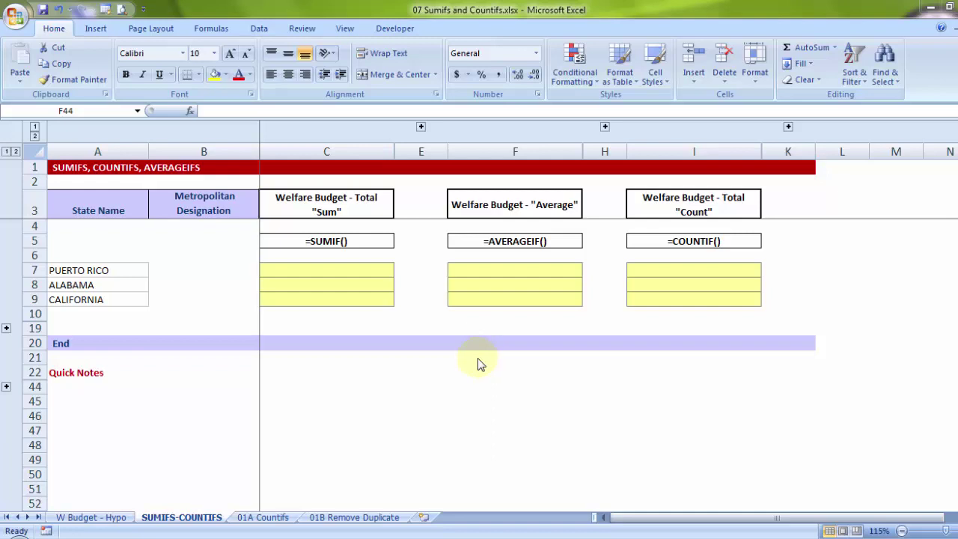
Compare the W Budget - Hypo data sheet with the summary table on the SUMIFS-COUNTIFS sheet.
click(120, 520)
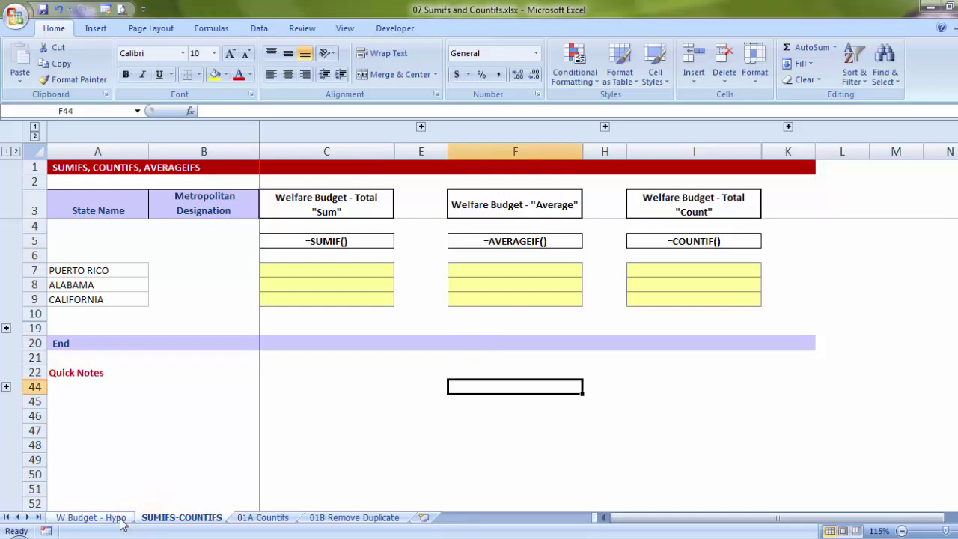
click(685, 256)
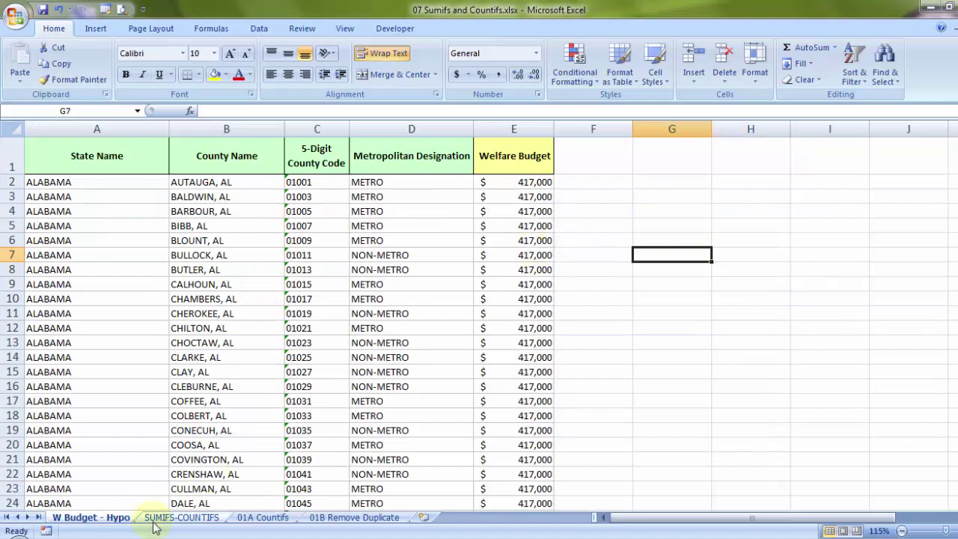
click(187, 519)
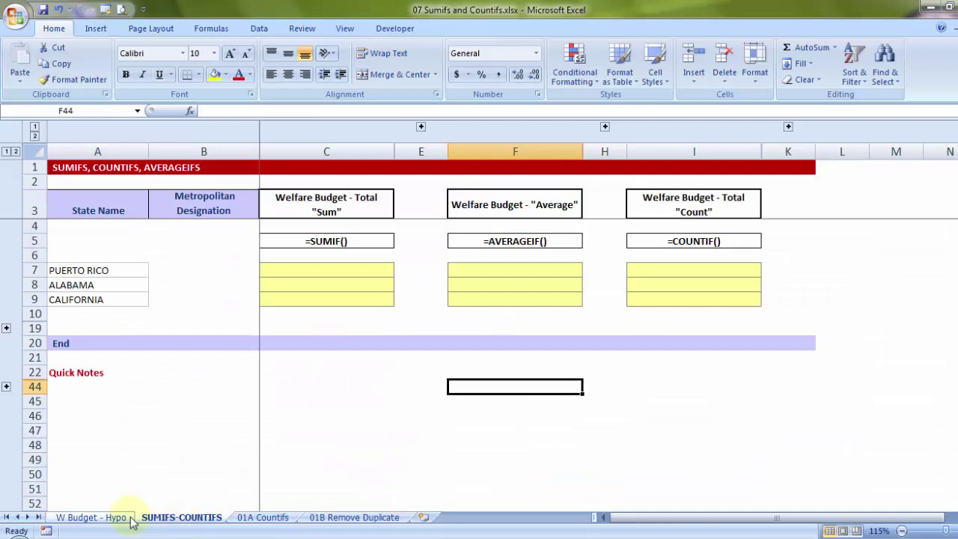
click(94, 518)
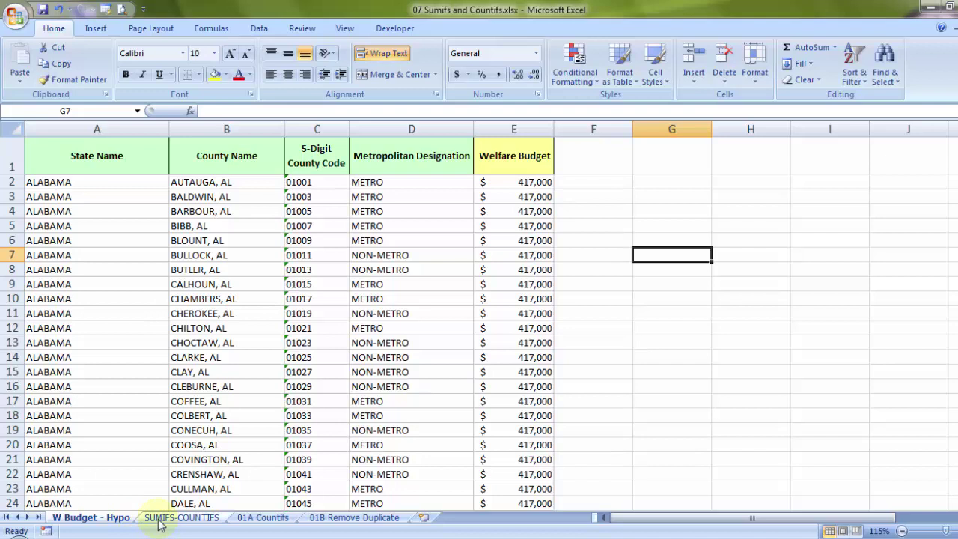
click(160, 521)
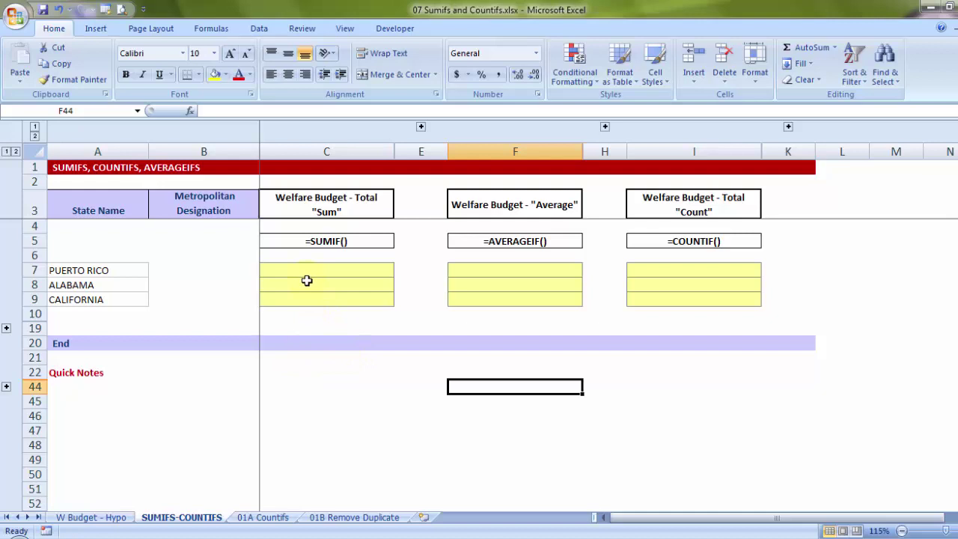
Examine the Puerto Rico rows and their welfare budget values on the W Budget - Hypo sheet.
click(78, 271)
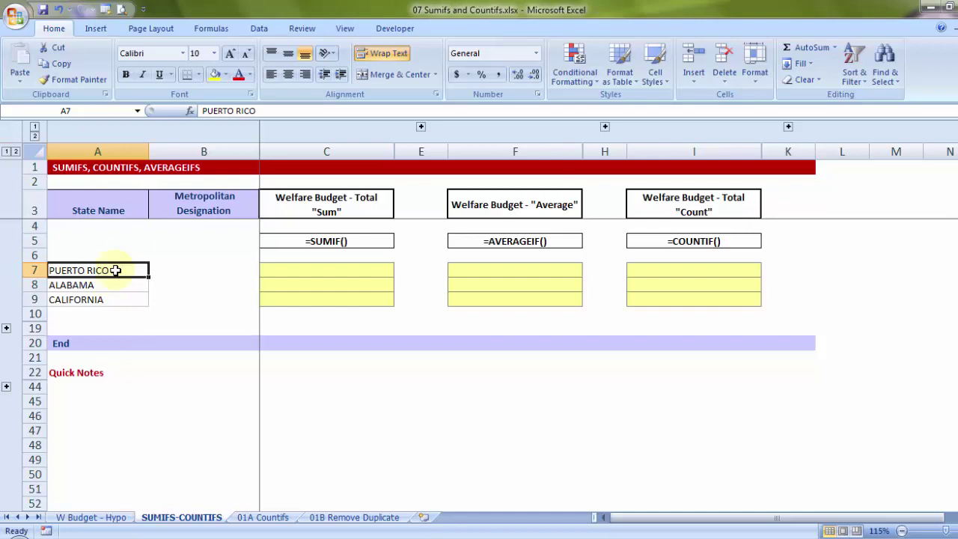
click(118, 518)
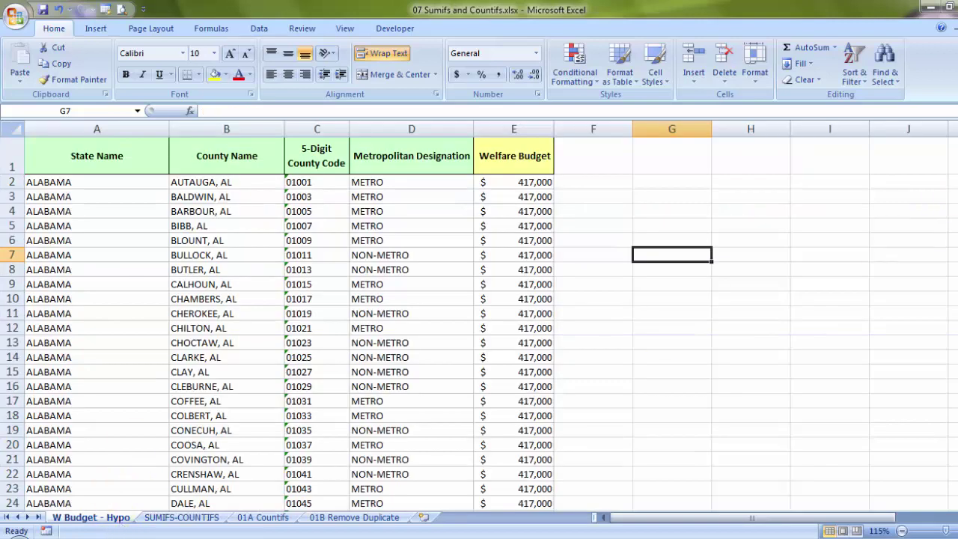
drag(955, 138, 955, 512)
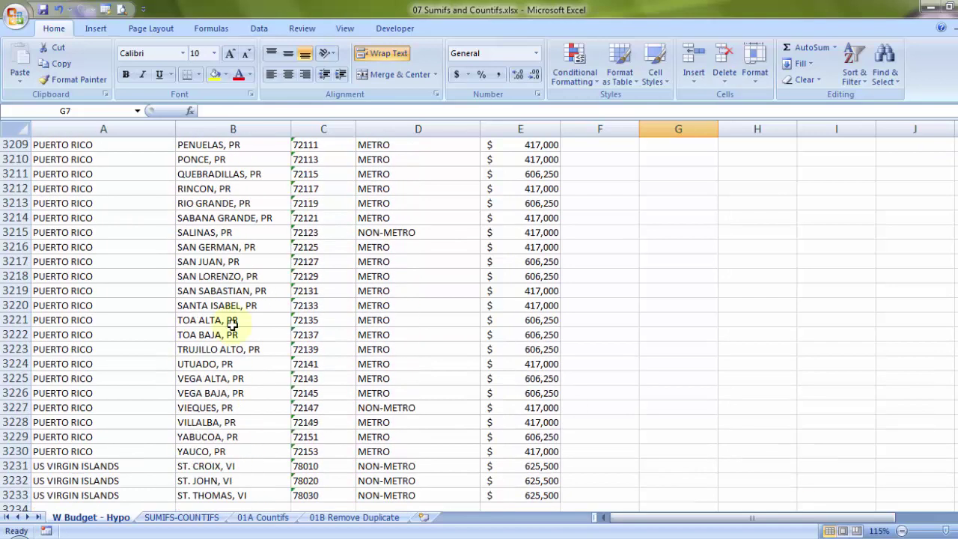
click(109, 173)
drag(109, 191, 71, 403)
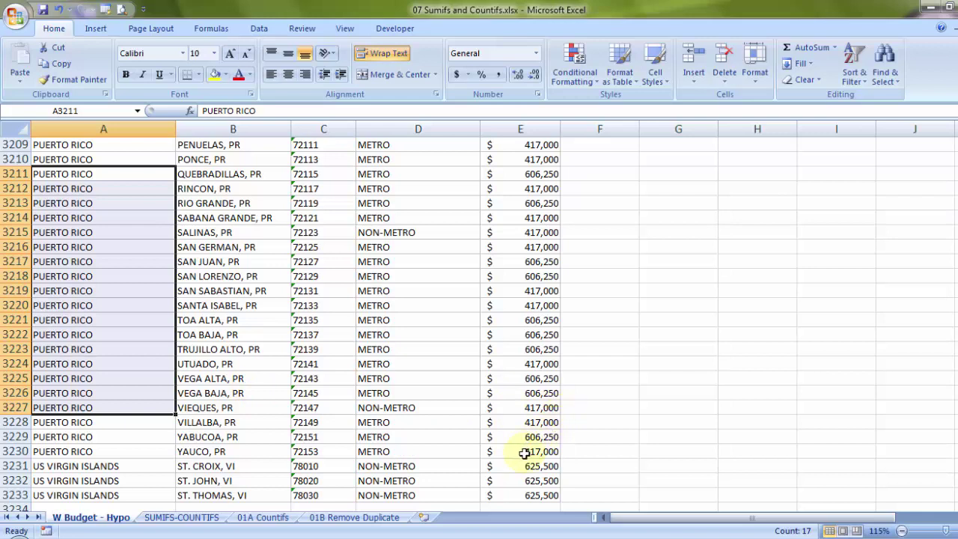
drag(524, 452, 490, 146)
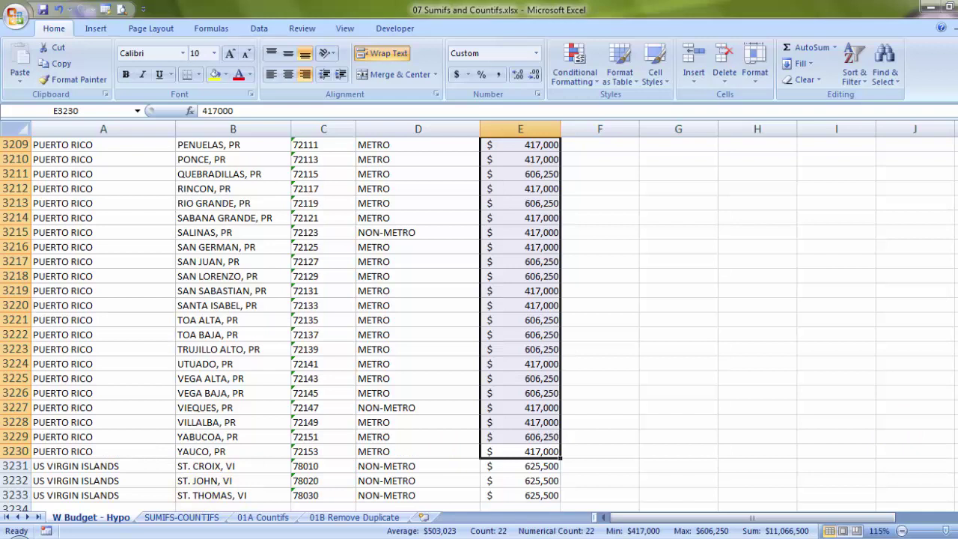
drag(957, 501, 957, 490)
Start a SUMIF function in cell C7 of the SUMIFS-COUNTIFS sheet and set its criteria to cell A7.
click(161, 518)
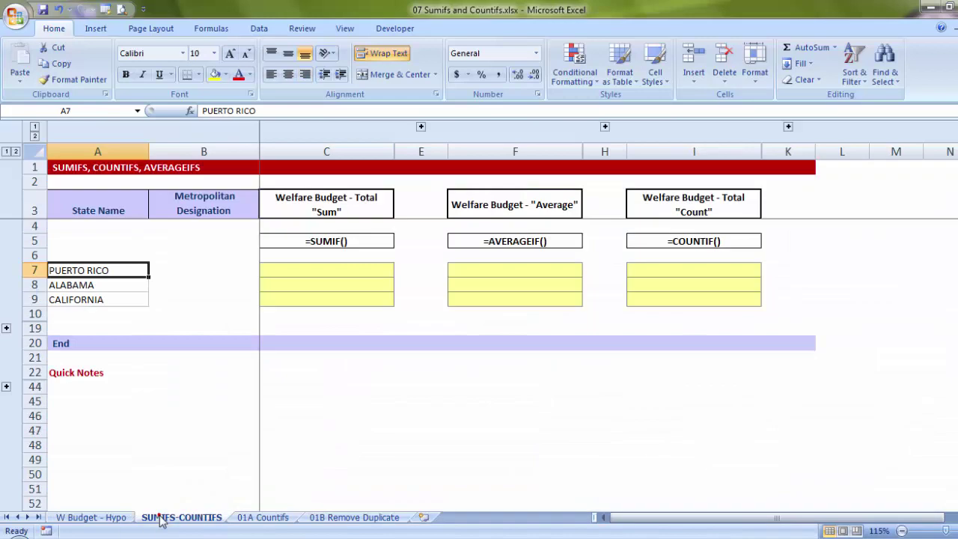
click(319, 269)
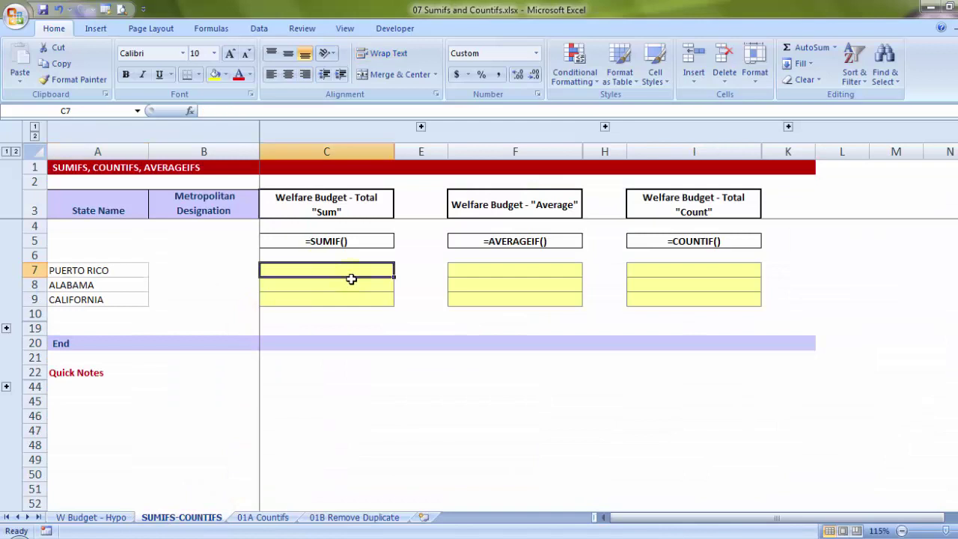
text(=sumif)
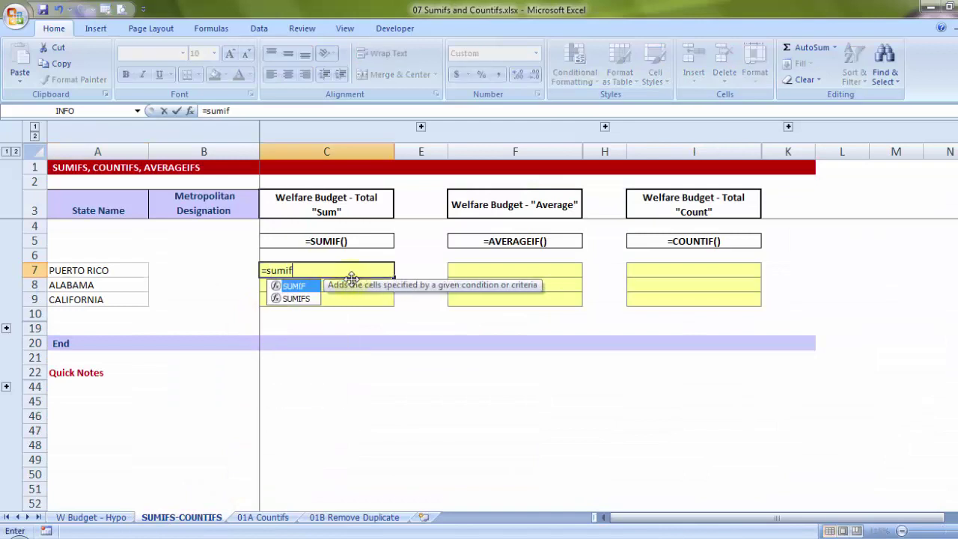
key(Tab)
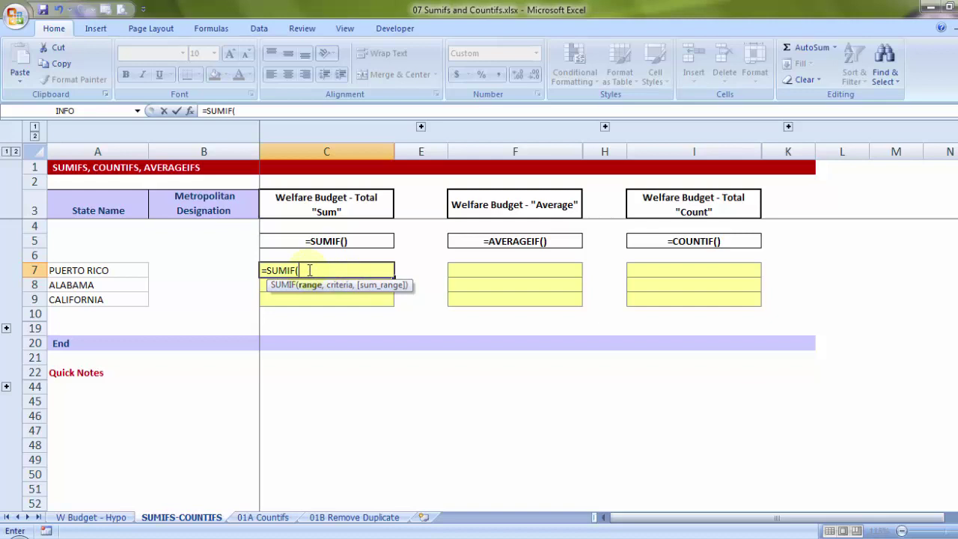
key(BackSpace)
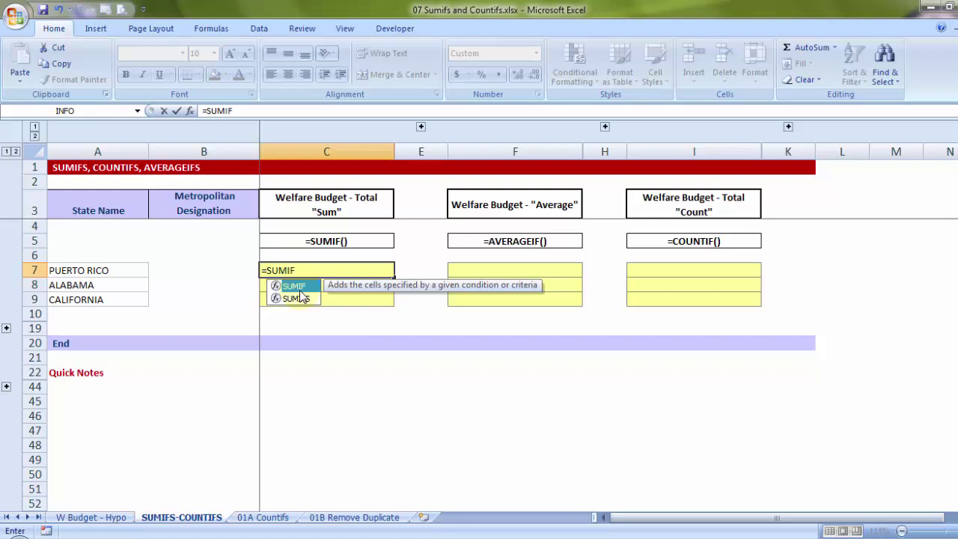
double_click(297, 289)
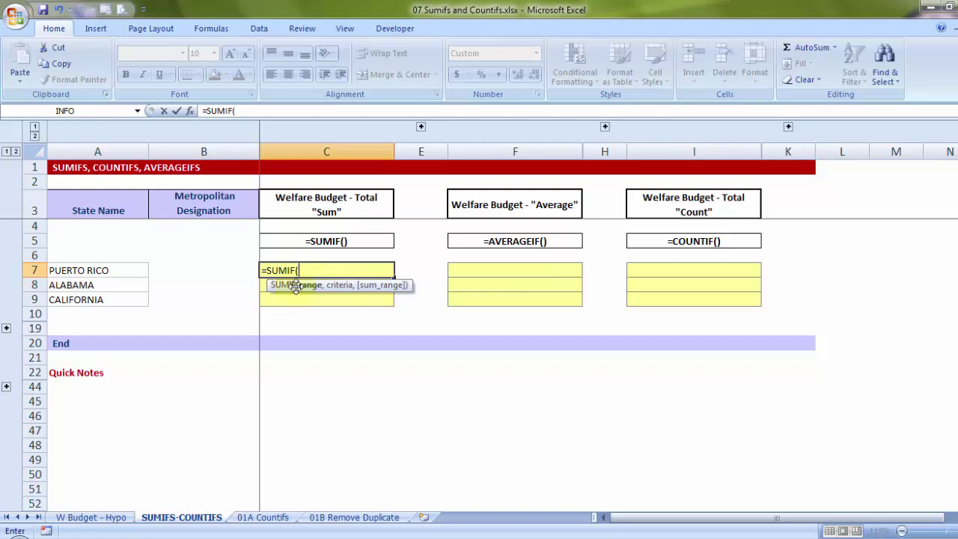
click(189, 110)
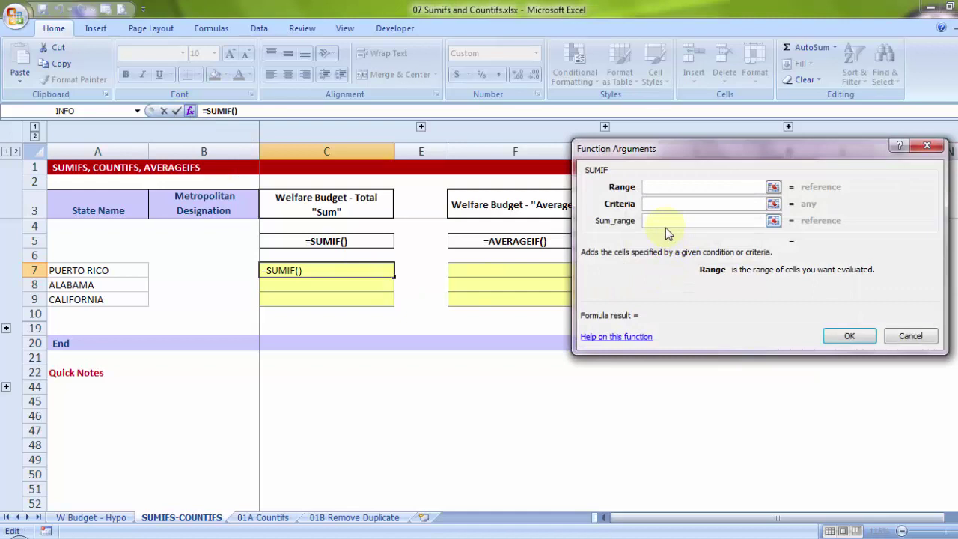
click(654, 203)
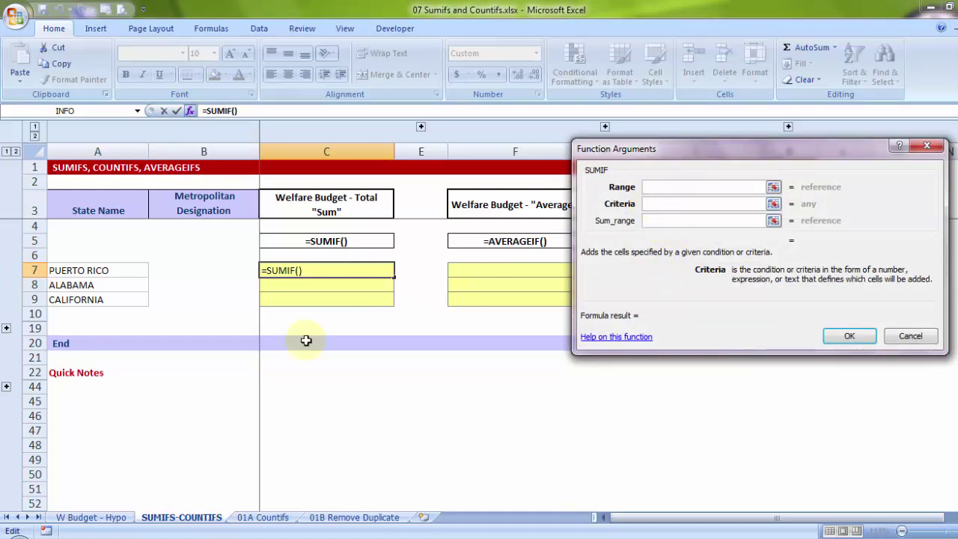
click(89, 270)
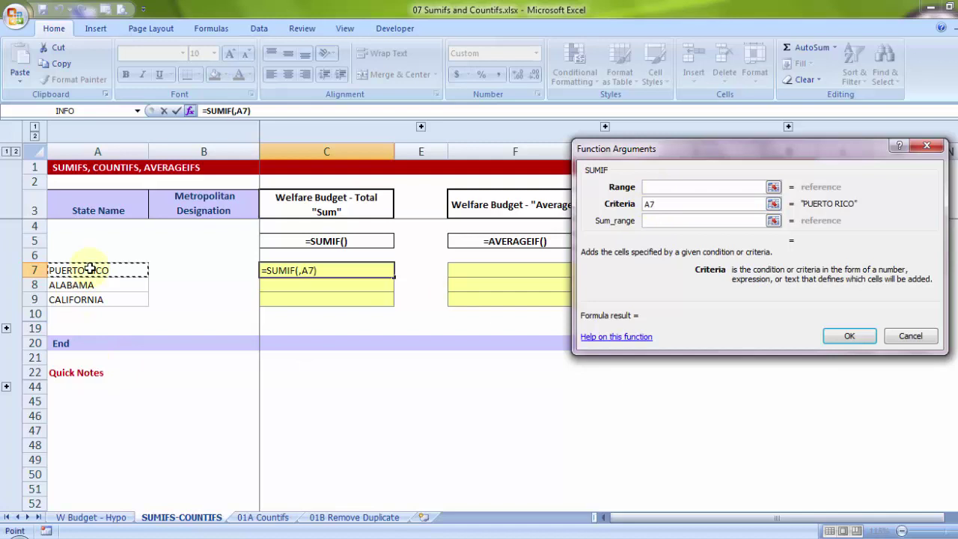
Set the SUMIF range to the State Name column as the absolute reference 'W Budget - Hypo'!$A$1:$A$3233.
click(650, 189)
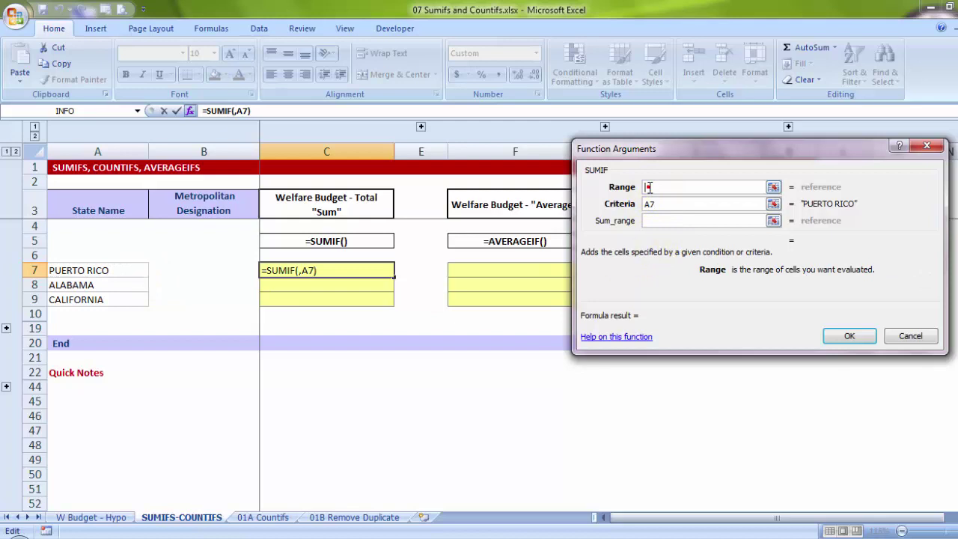
click(109, 519)
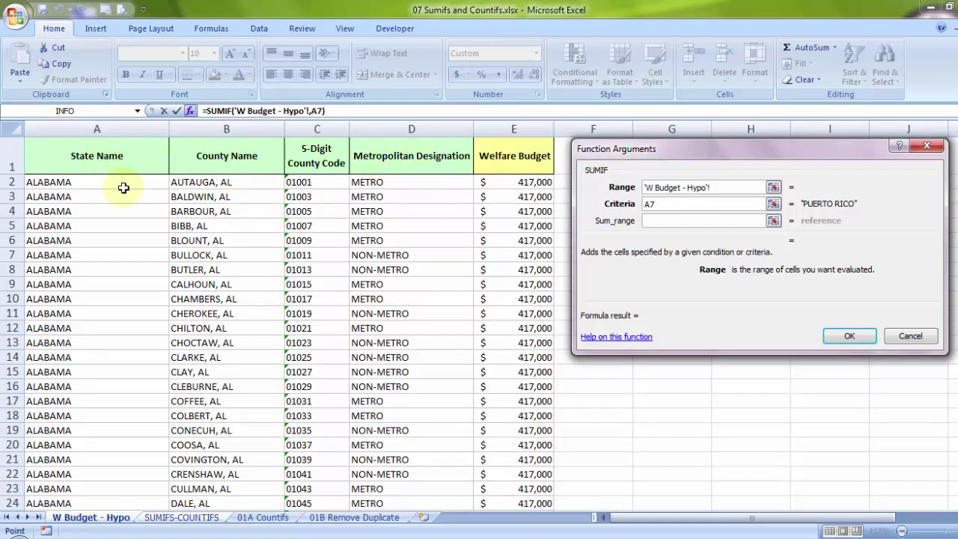
click(105, 157)
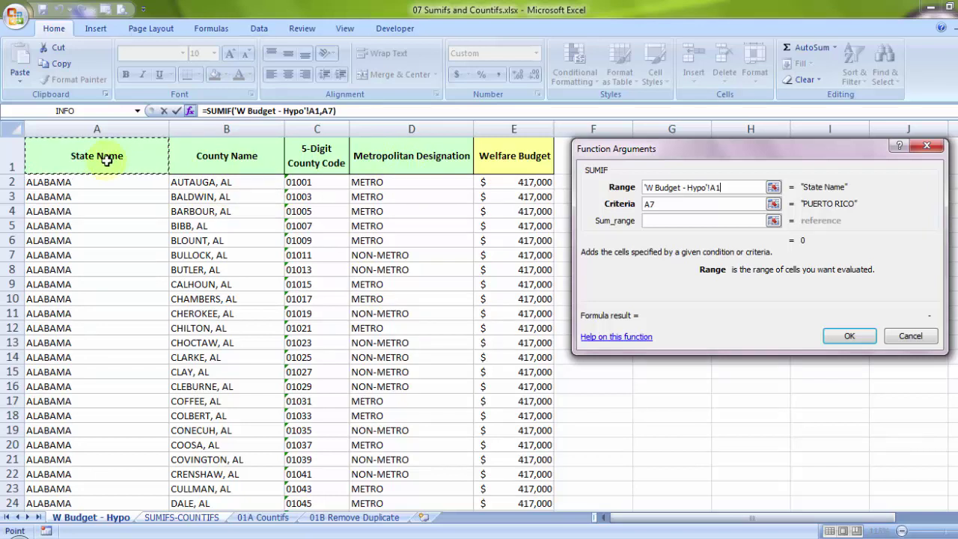
key(ctrl+shift+Down)
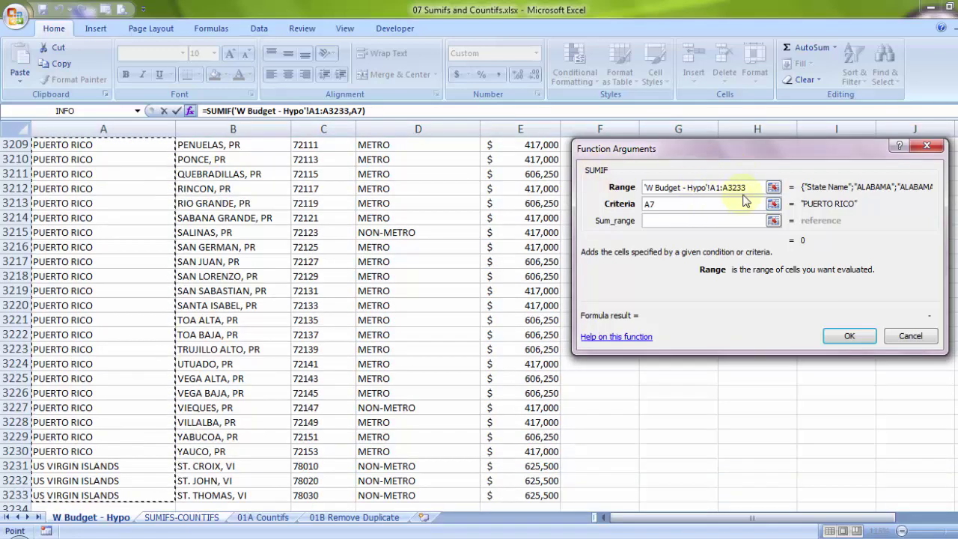
key(F4)
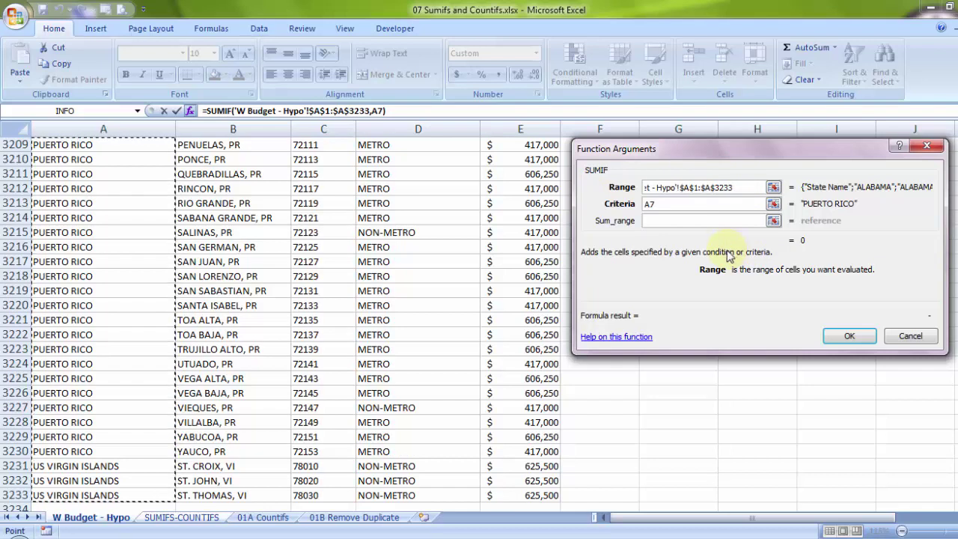
Complete the SUMIF with the absolute sum range 'W Budget - Hypo'!$E$1:$E$3233 and fill the formula down through cell C9.
click(651, 221)
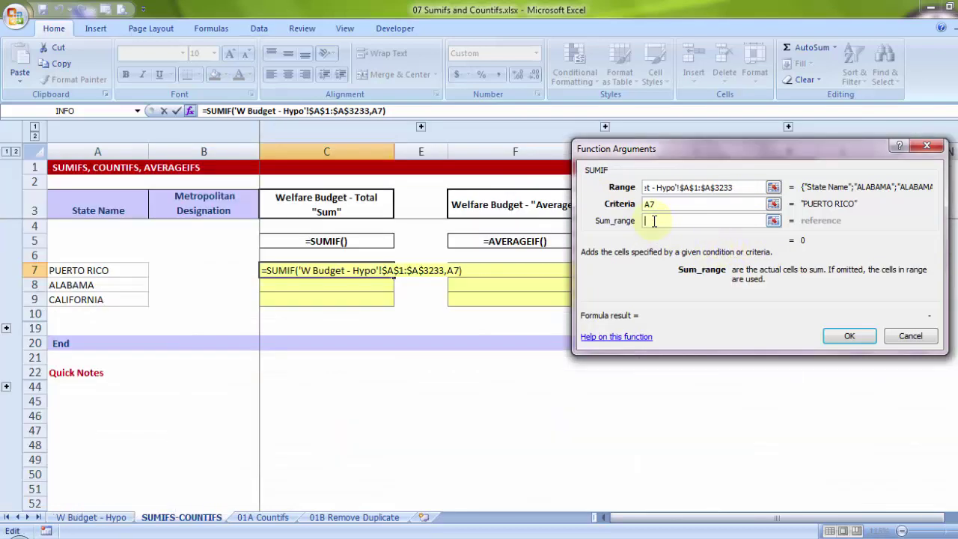
click(90, 520)
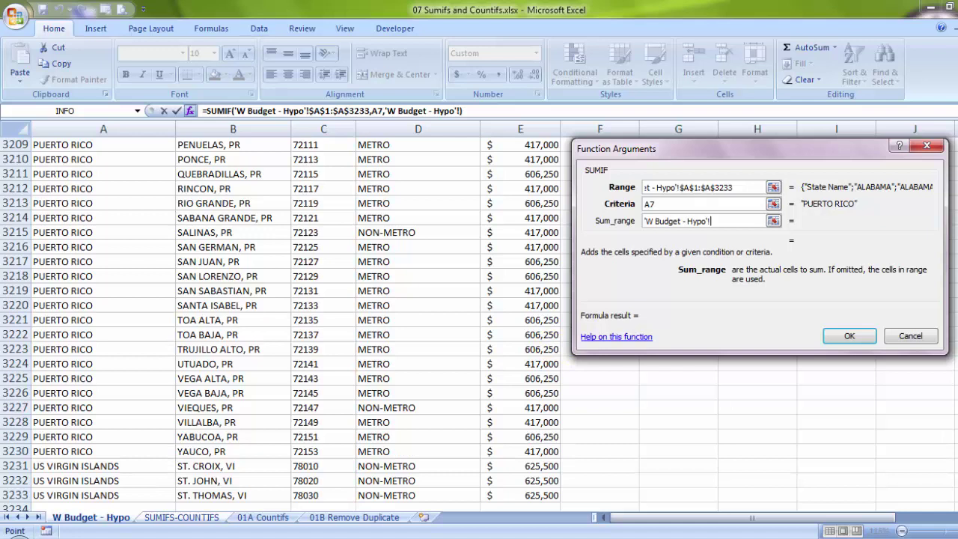
scroll(498, 219, up, 20)
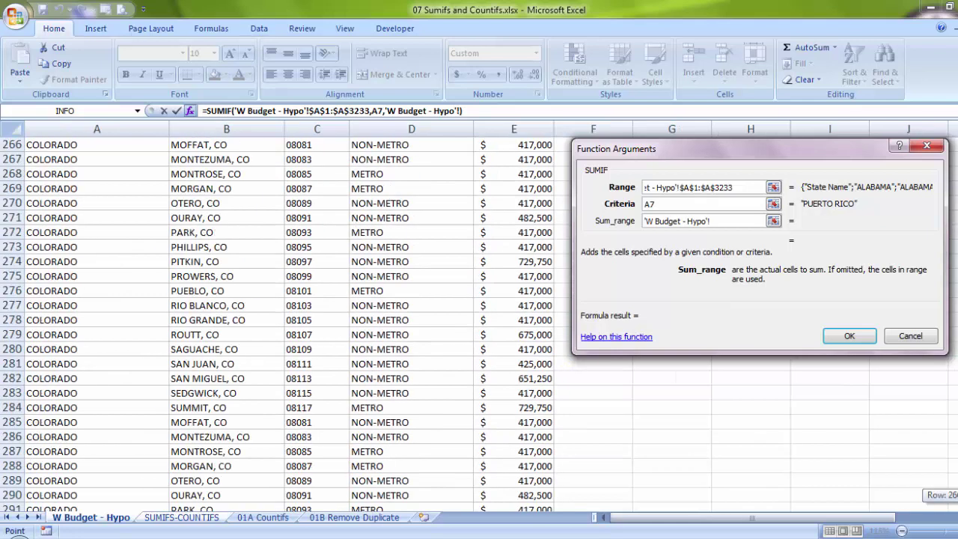
click(513, 154)
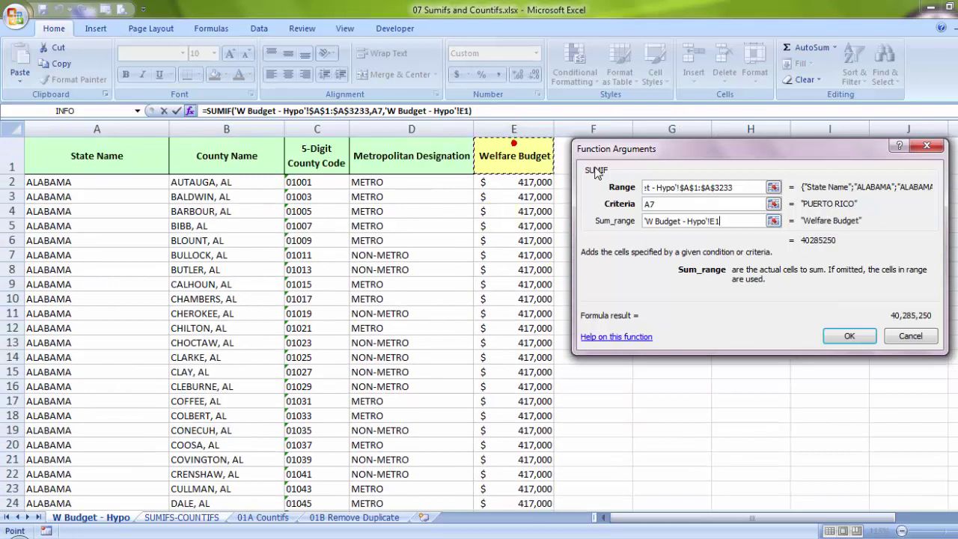
key(ctrl+shift+Down)
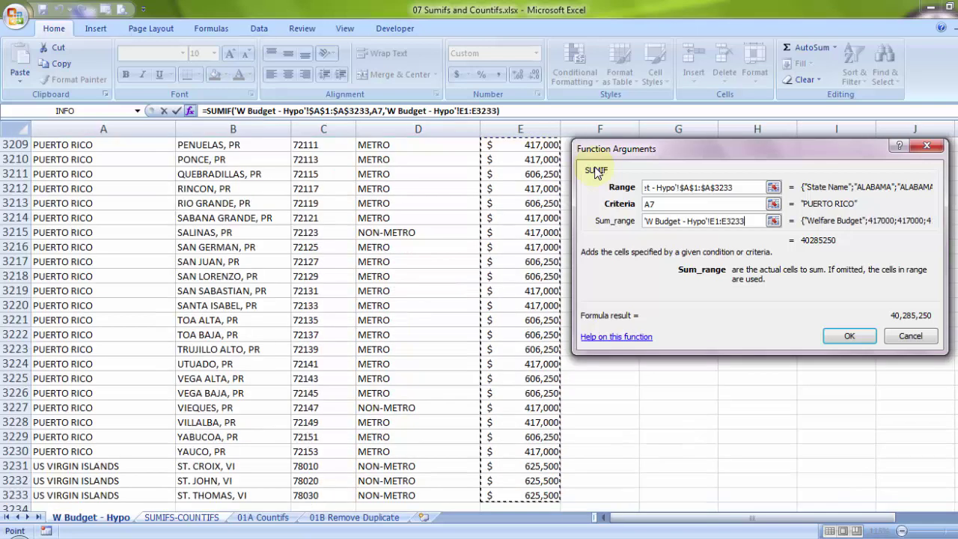
key(F4)
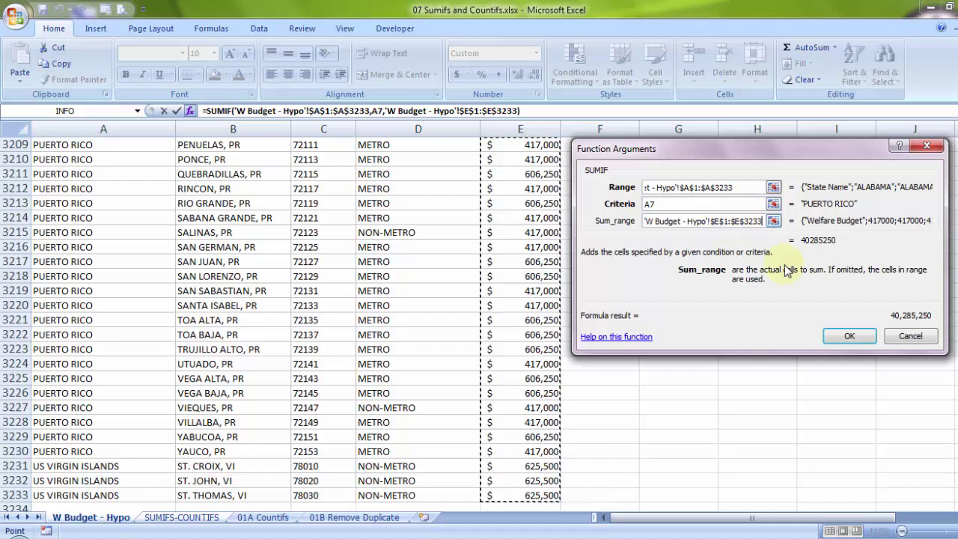
click(848, 337)
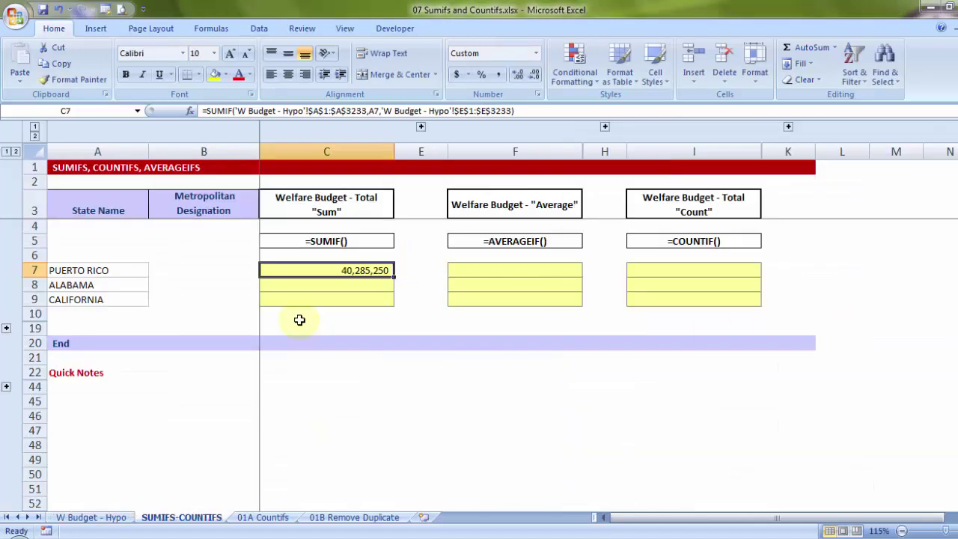
click(395, 277)
drag(392, 276, 395, 305)
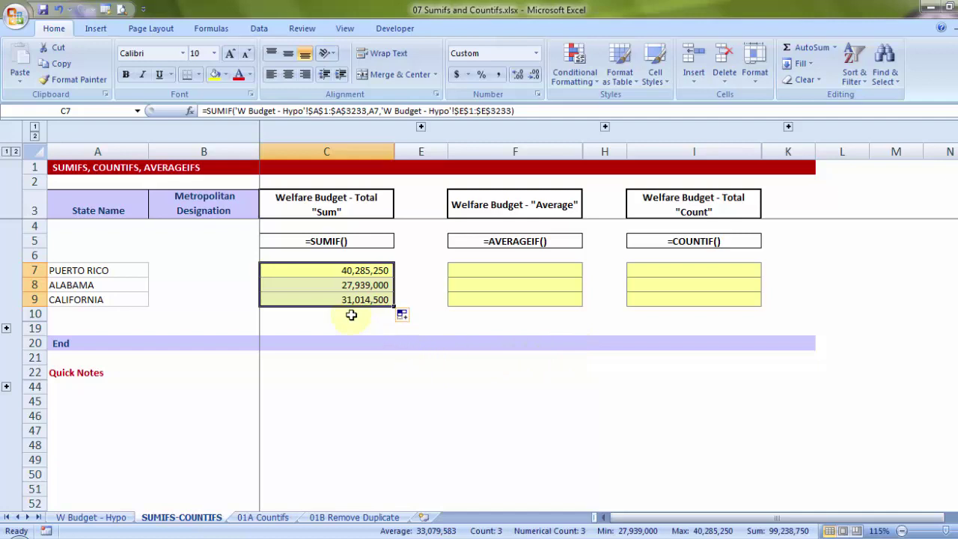
Change both ranges in cell C7's SUMIF formula to the relative references A1:A3233 and E1:E3233.
double_click(352, 270)
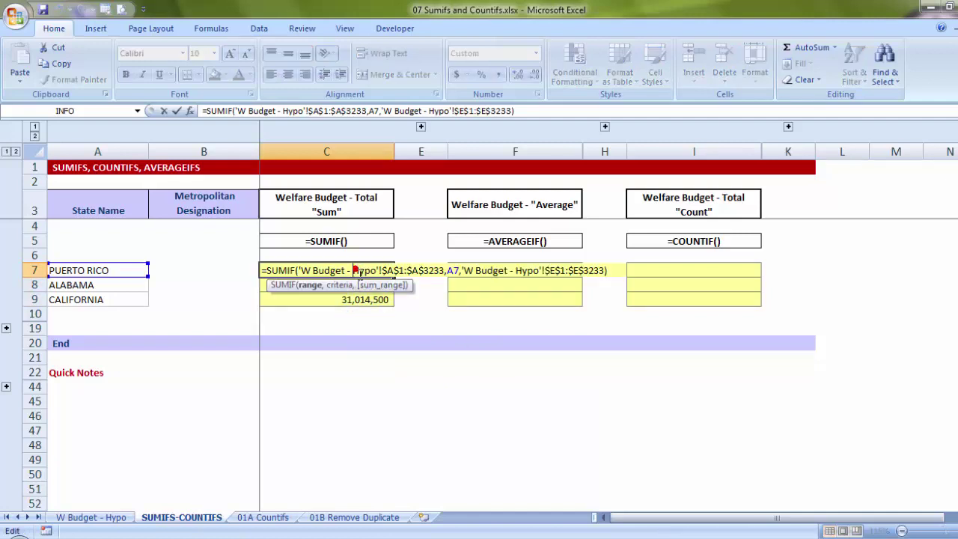
drag(383, 272, 446, 271)
drag(543, 270, 608, 273)
drag(385, 270, 446, 271)
key(F4)
key(F4)
key(F4)
drag(525, 270, 587, 270)
key(F4)
key(F4)
key(F4)
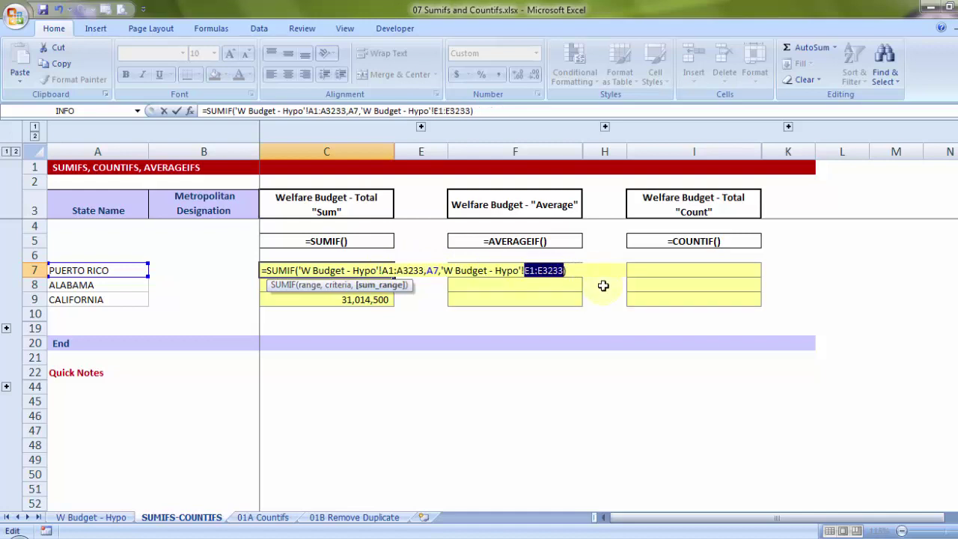
key(Return)
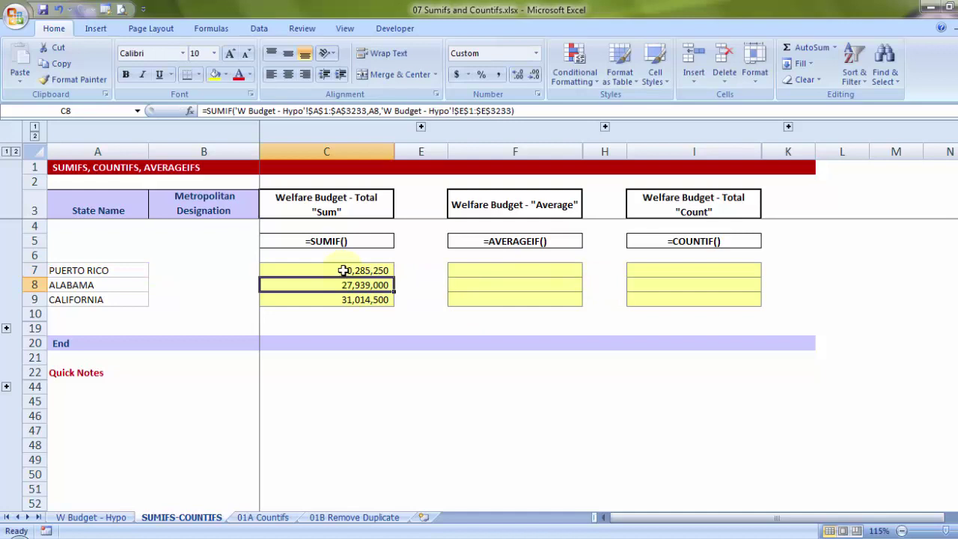
Fill cell C7's relative-reference SUMIF formula down through cell C9 and examine both ranges in C9's copied formula.
click(370, 270)
drag(392, 277, 391, 303)
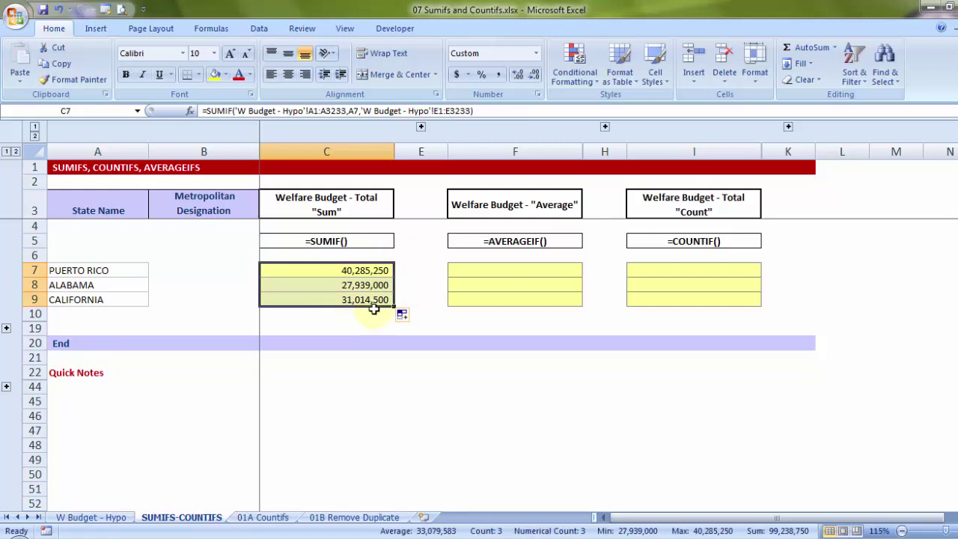
double_click(377, 301)
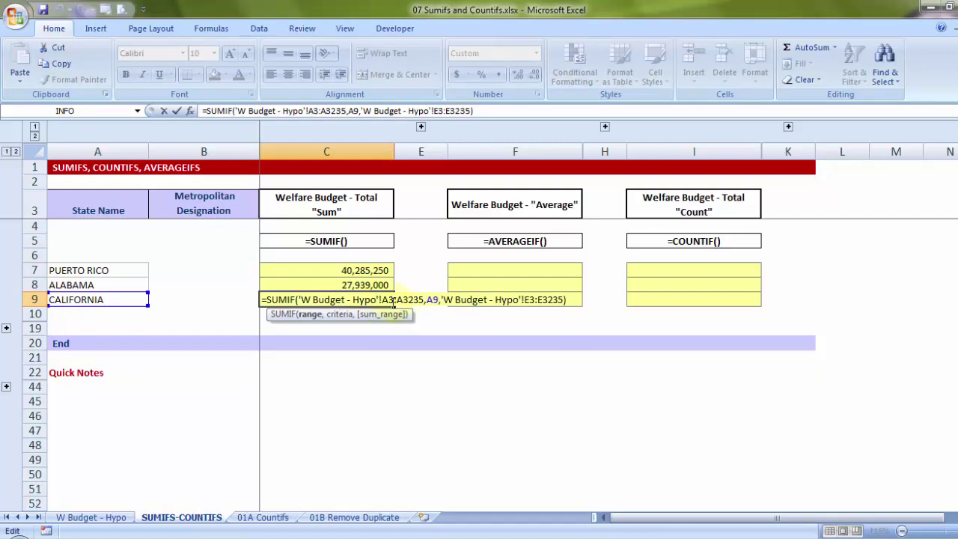
key(Escape)
double_click(386, 301)
drag(384, 301, 424, 302)
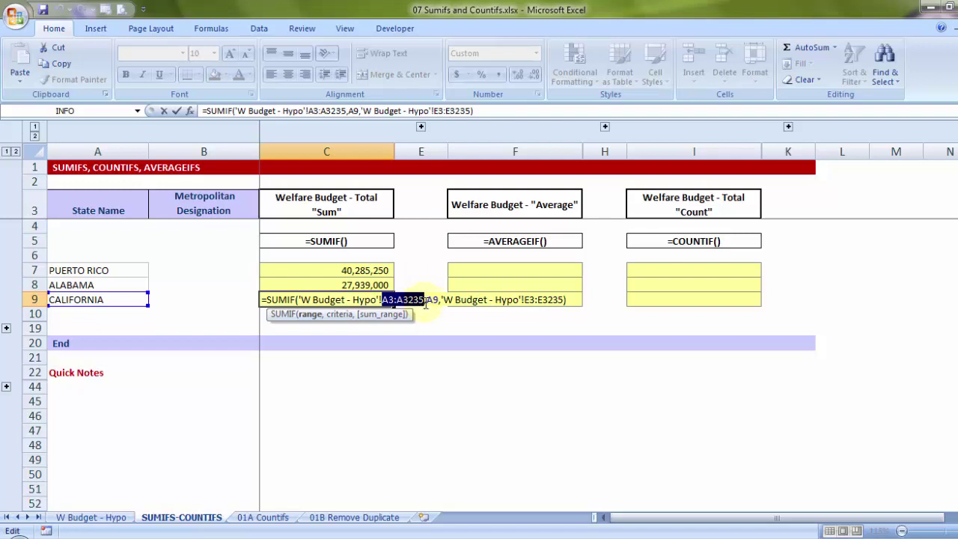
drag(382, 299, 423, 298)
drag(525, 299, 567, 300)
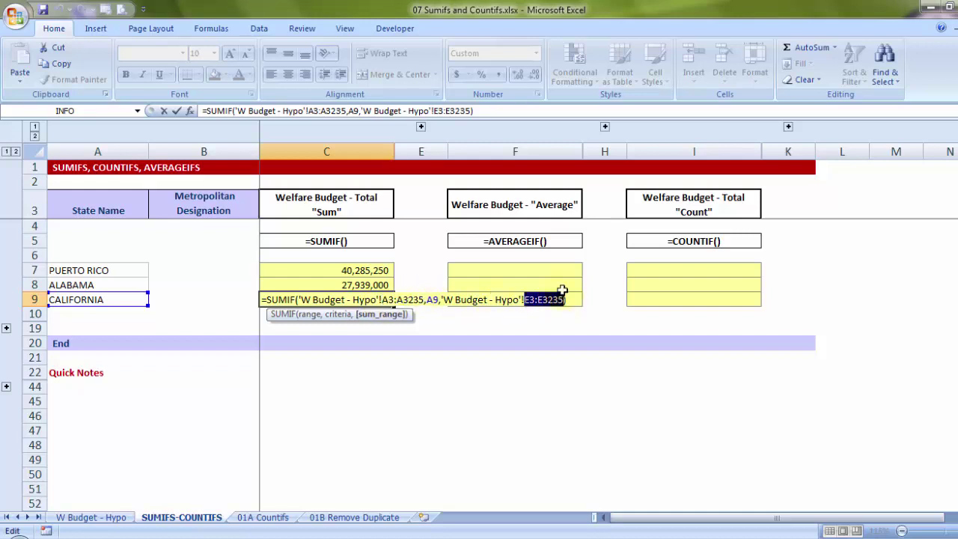
key(ctrl+Return)
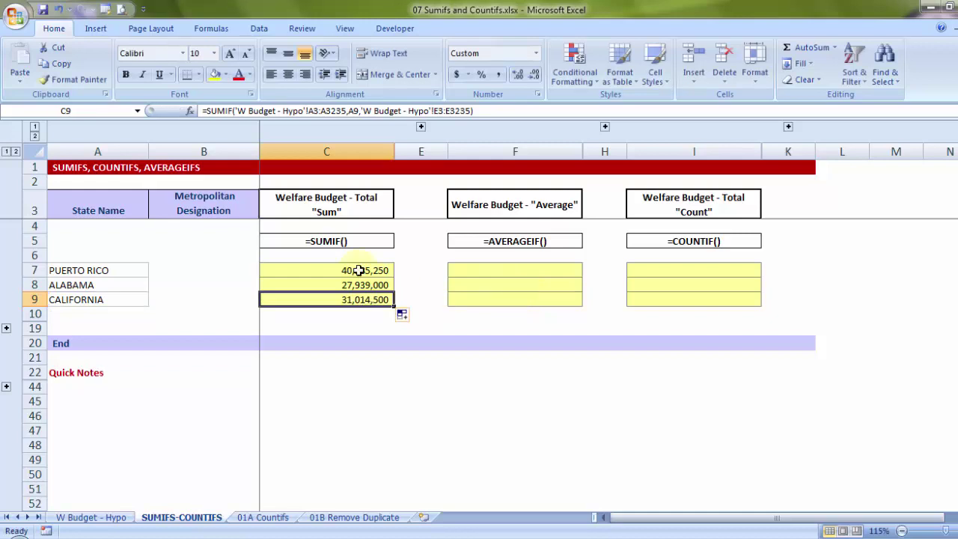
Change both ranges in cell C7's SUMIF formula back to the absolute references $A$1:$A$3233 and $E$1:$E$3233.
double_click(360, 271)
drag(381, 271, 427, 271)
key(F4)
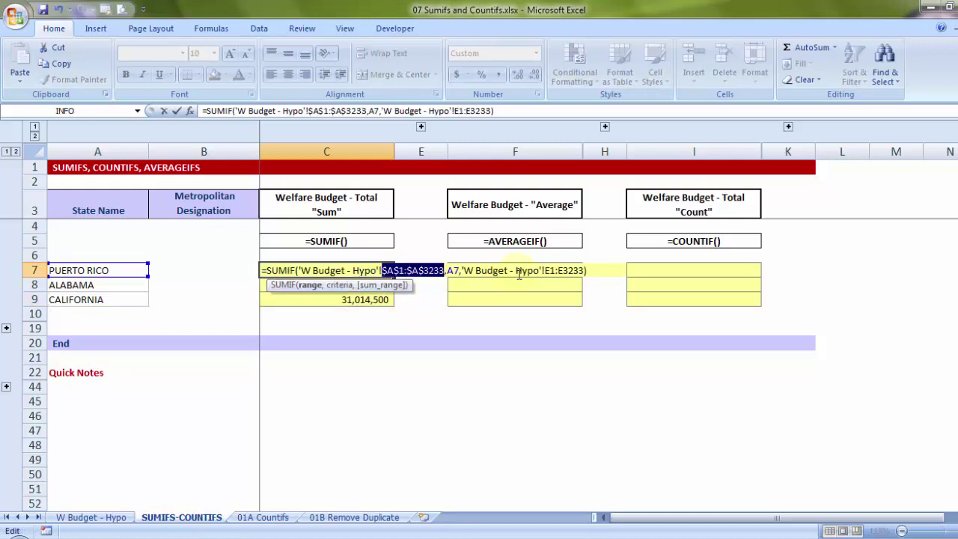
drag(546, 271, 585, 271)
key(F4)
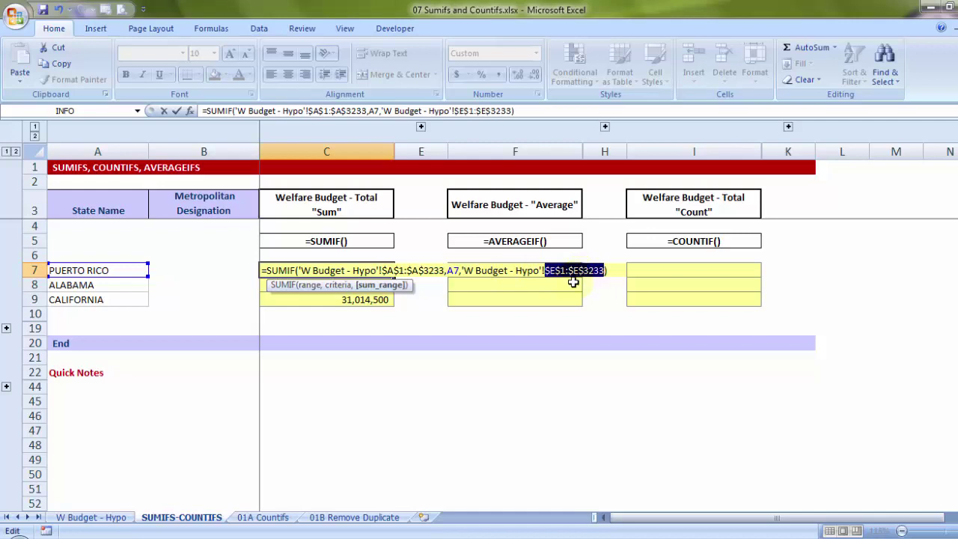
key(Return)
Fill cell C7's absolute-reference SUMIF formula down through cell C9 and check the ranges in C9's formula.
click(383, 271)
drag(393, 277, 394, 304)
double_click(336, 301)
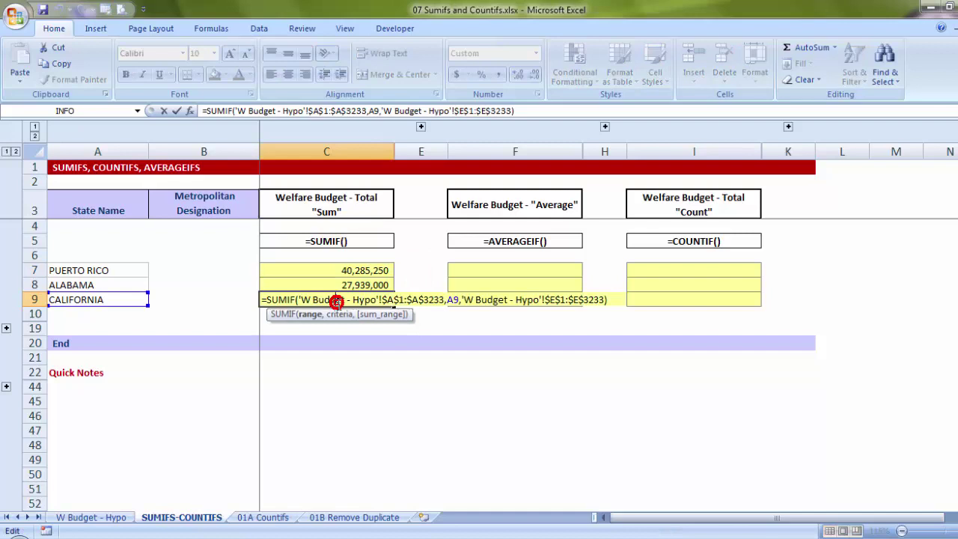
drag(393, 301, 605, 300)
key(Escape)
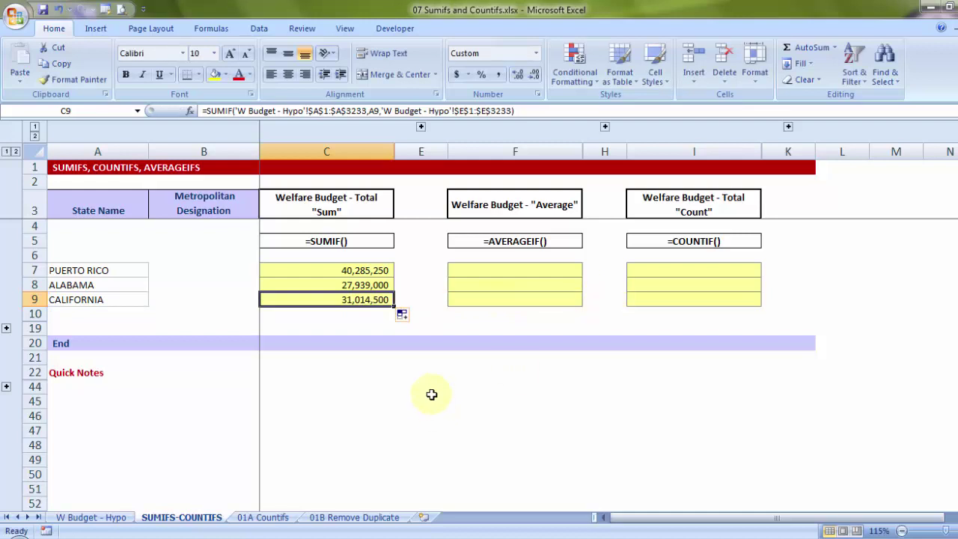
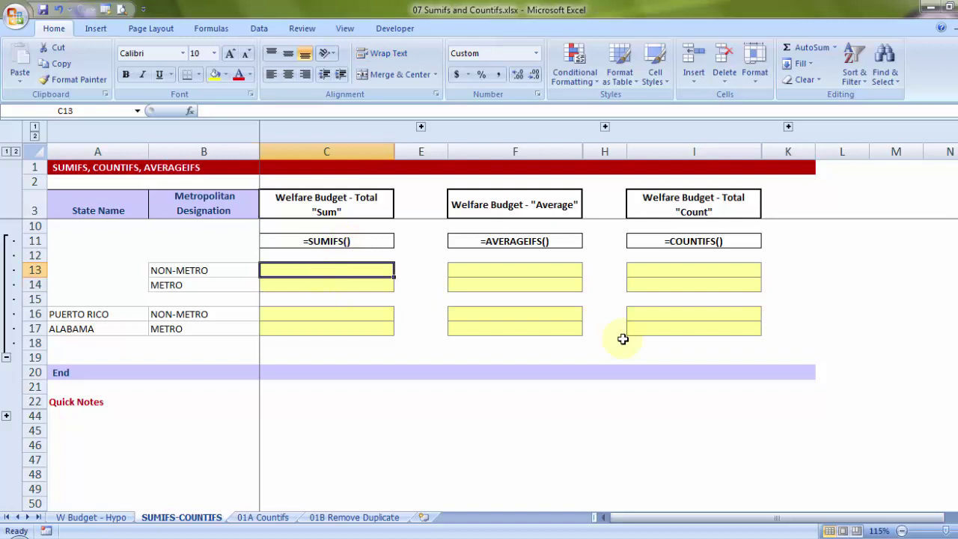
Start a SUMIFS function in cell C13 and set its first criteria to cell B13.
text(=su)
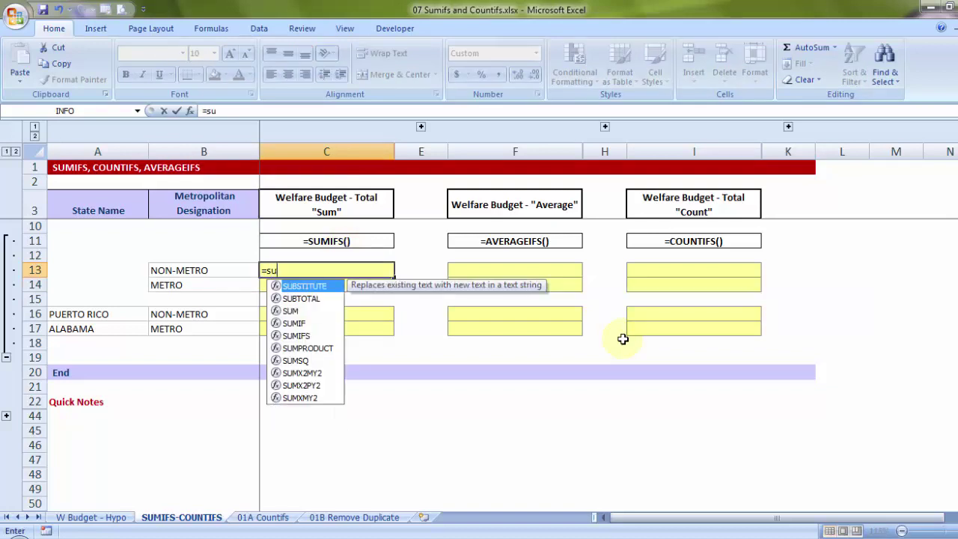
text(mifs)
key(Tab)
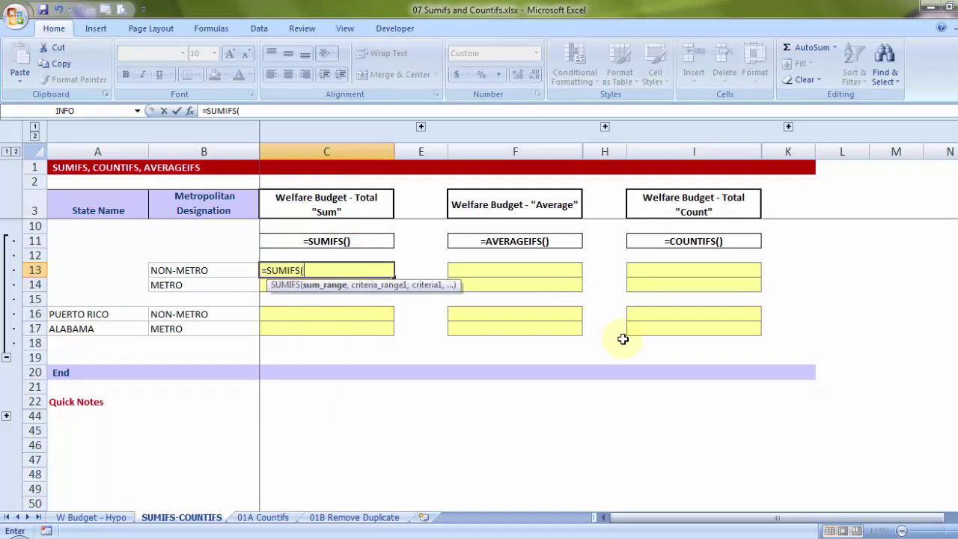
click(191, 113)
click(657, 188)
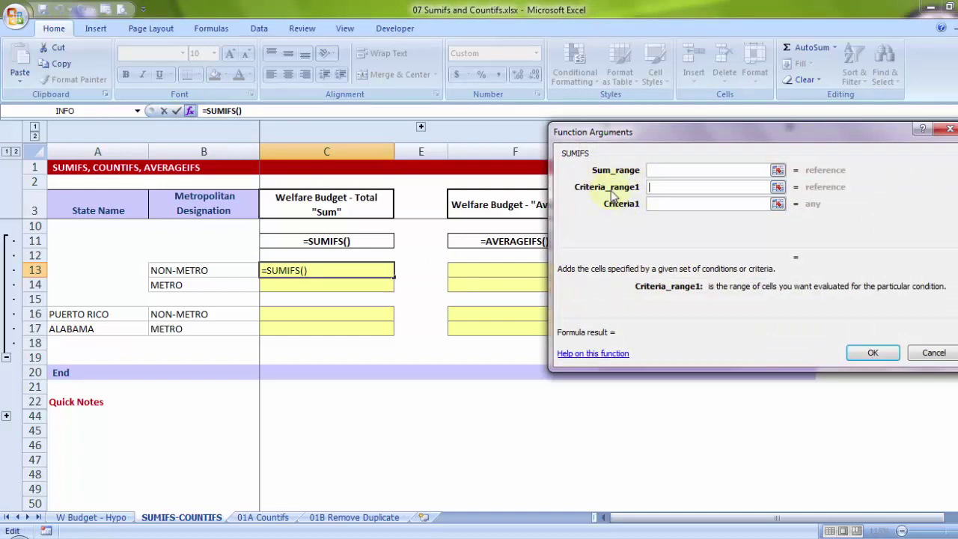
click(670, 204)
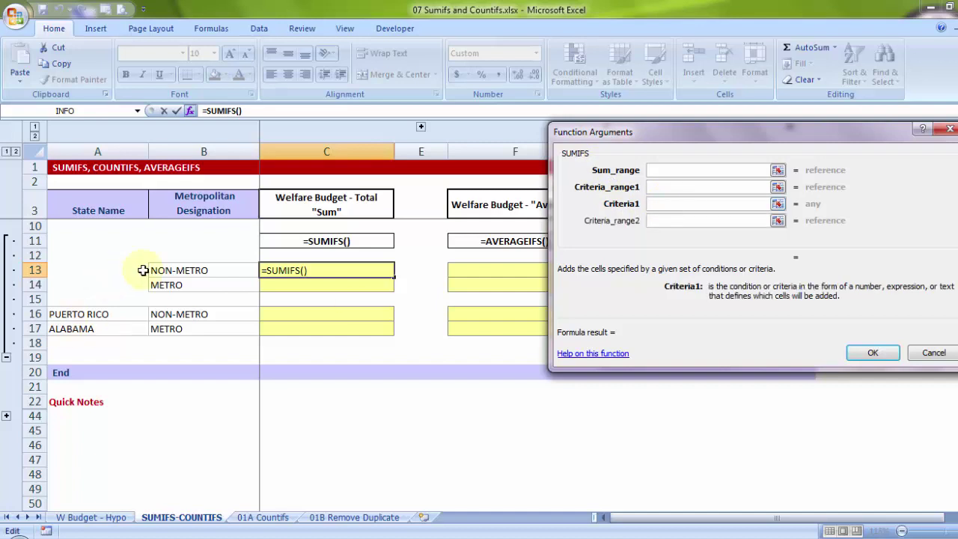
click(180, 271)
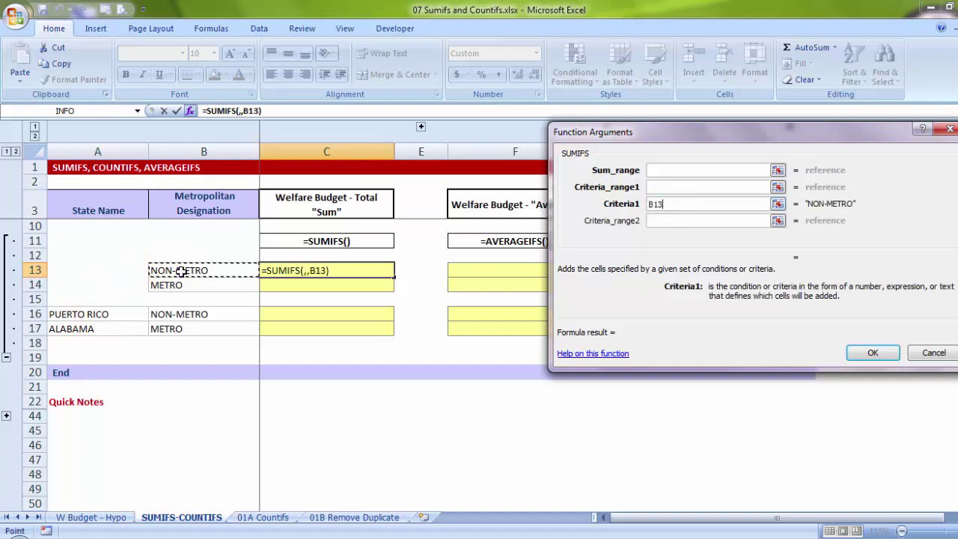
Set the first SUMIFS criteria range to the Metropolitan Designation column as the absolute reference 'W Budget - Hypo'!$D$1:$D$3233.
click(652, 186)
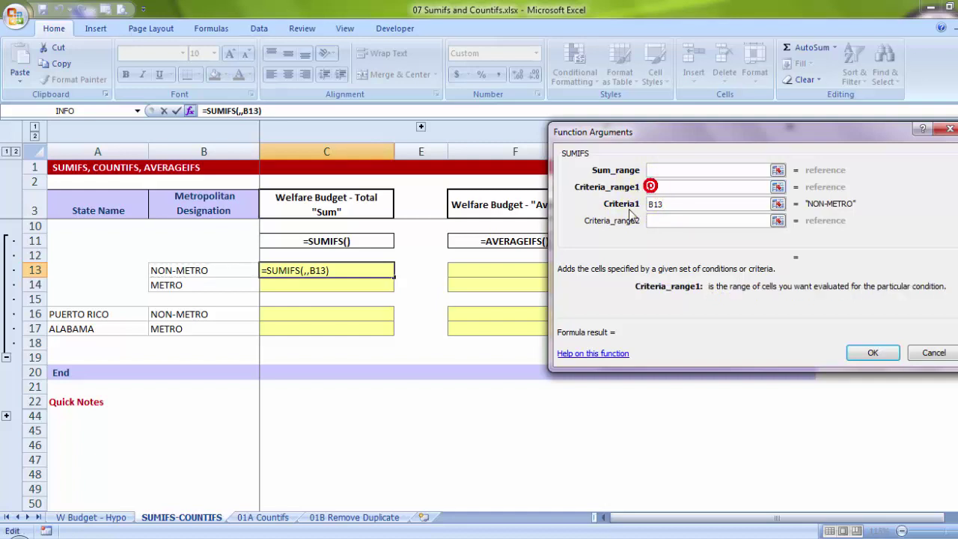
click(93, 518)
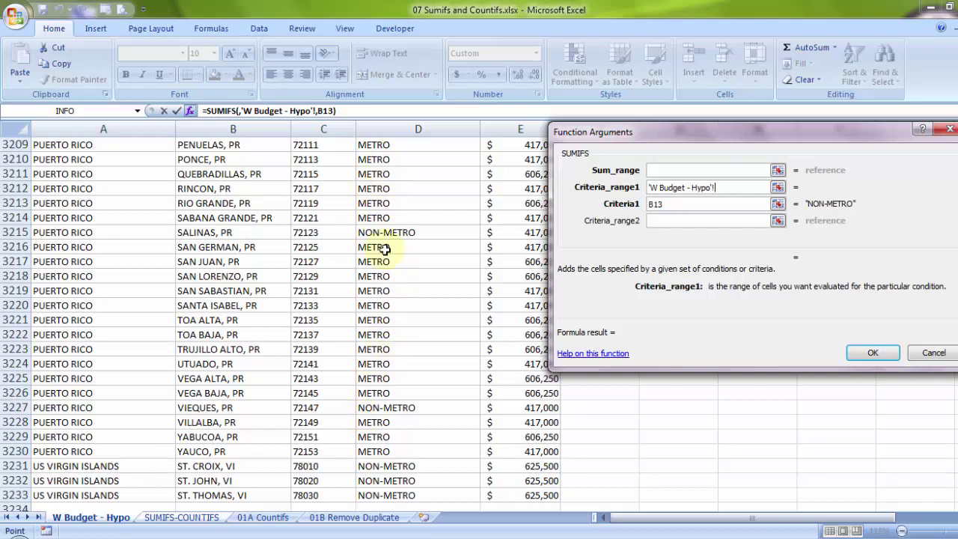
click(396, 319)
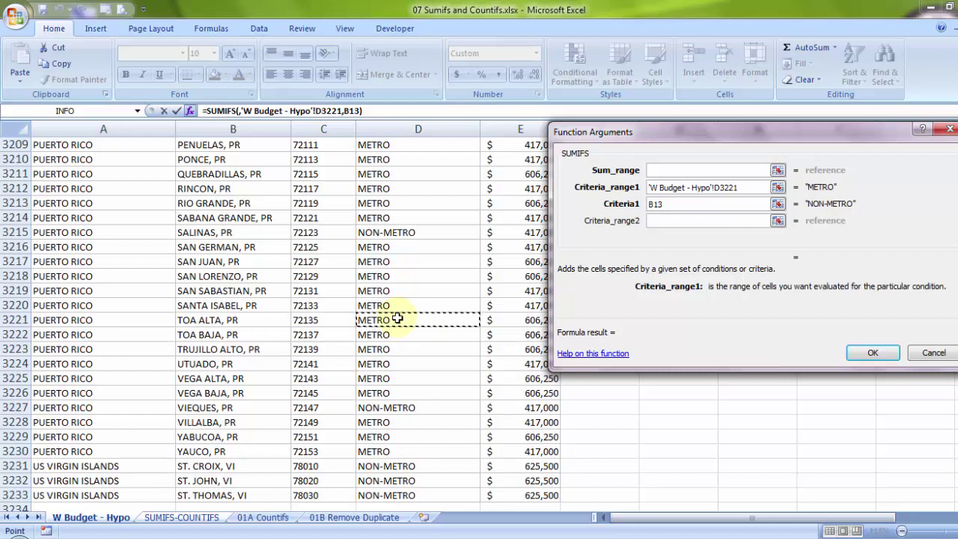
key(ctrl+Up)
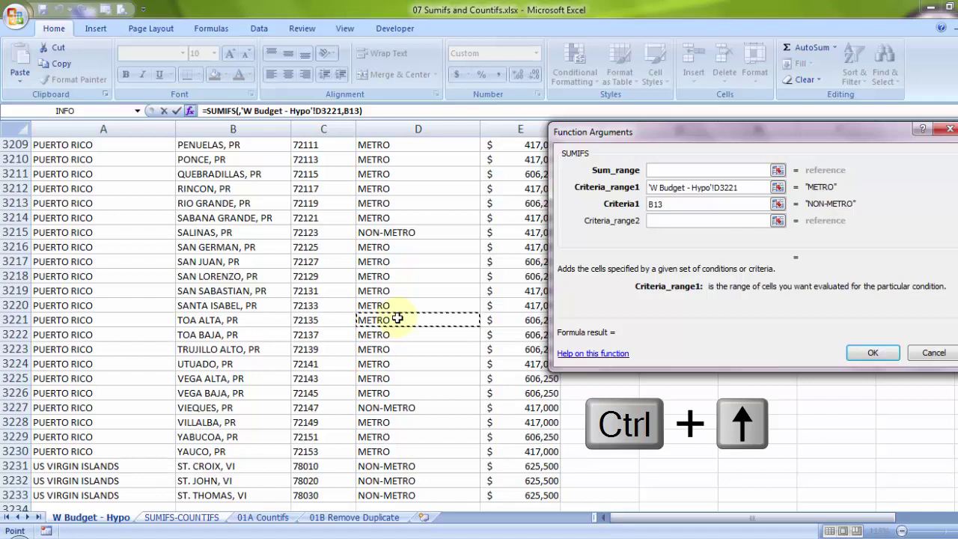
key(ctrl+Up)
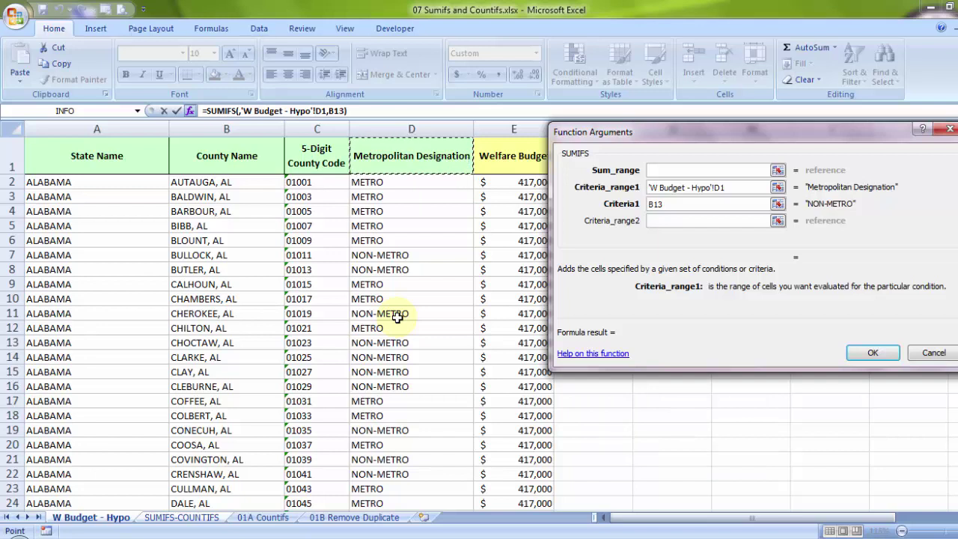
key(ctrl+shift+Down)
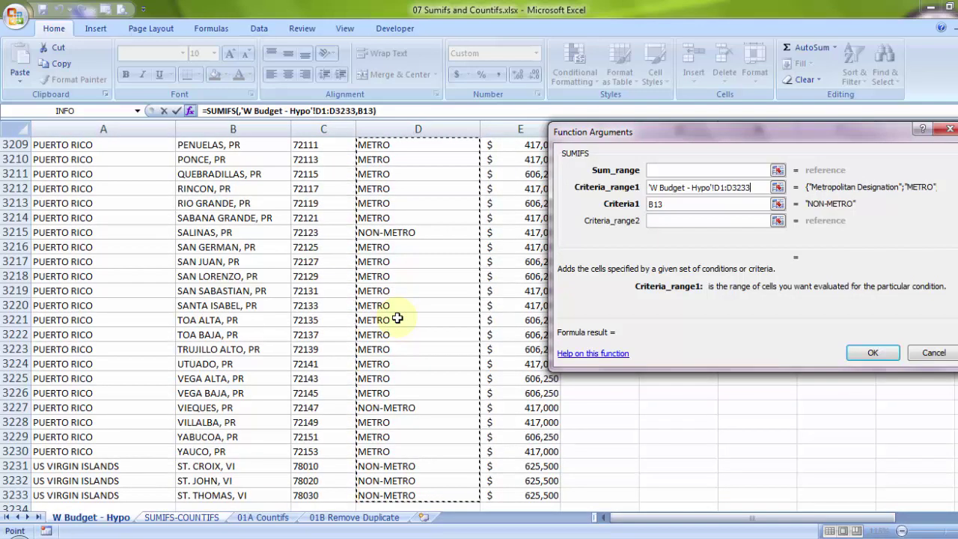
key(F4)
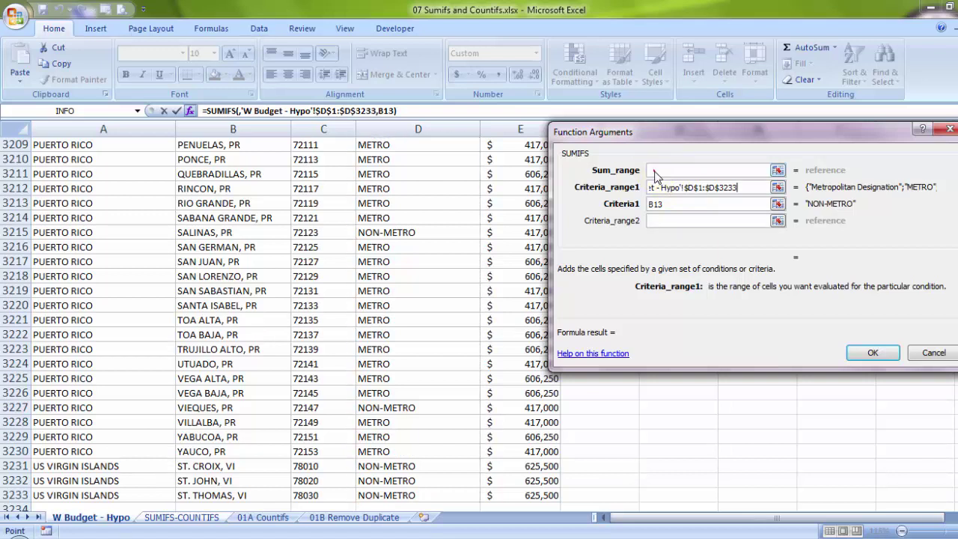
Complete the SUMIFS with the absolute sum range 'W Budget - Hypo'!$E$1:$E$3233 and fill the formula down to cell C14.
click(655, 170)
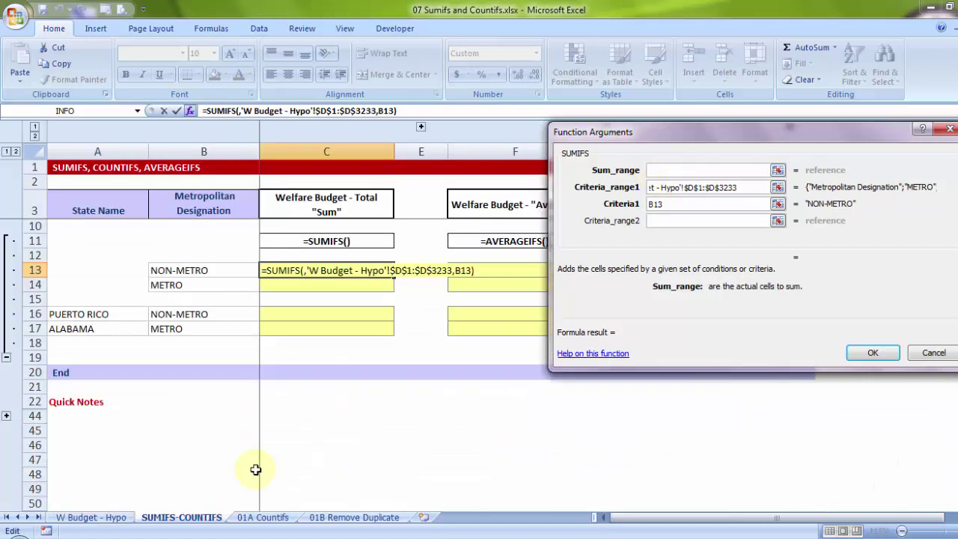
click(115, 523)
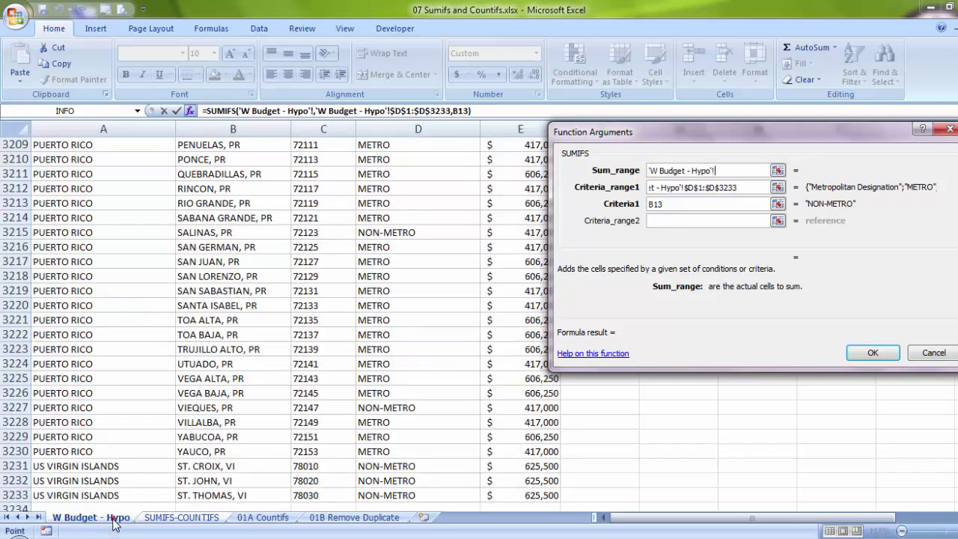
click(518, 318)
click(517, 292)
click(515, 276)
click(512, 248)
click(512, 248)
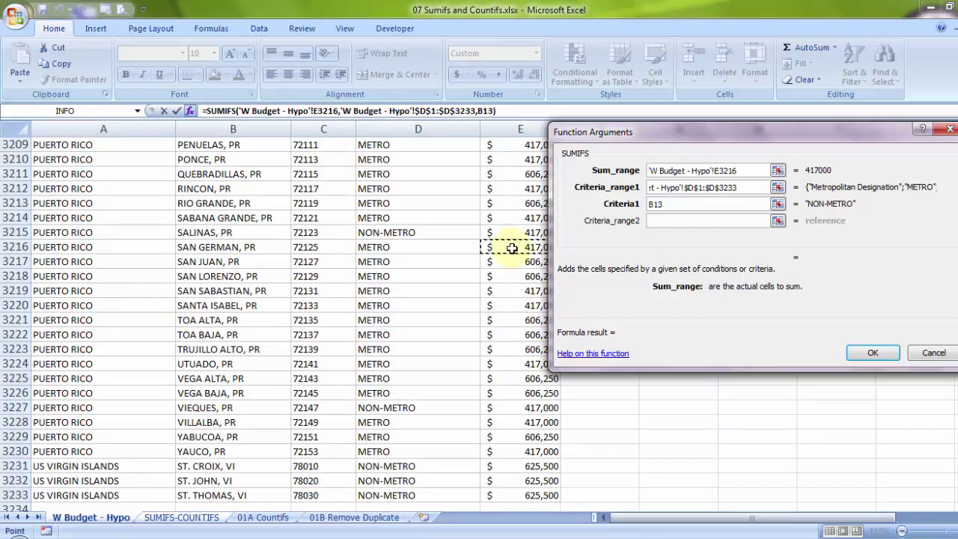
key(ctrl+Up)
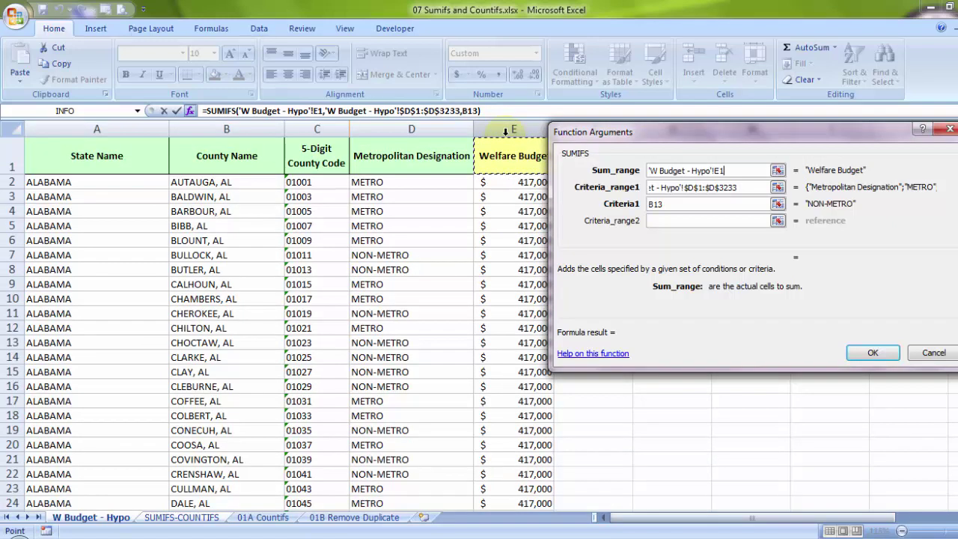
key(ctrl+shift+Down)
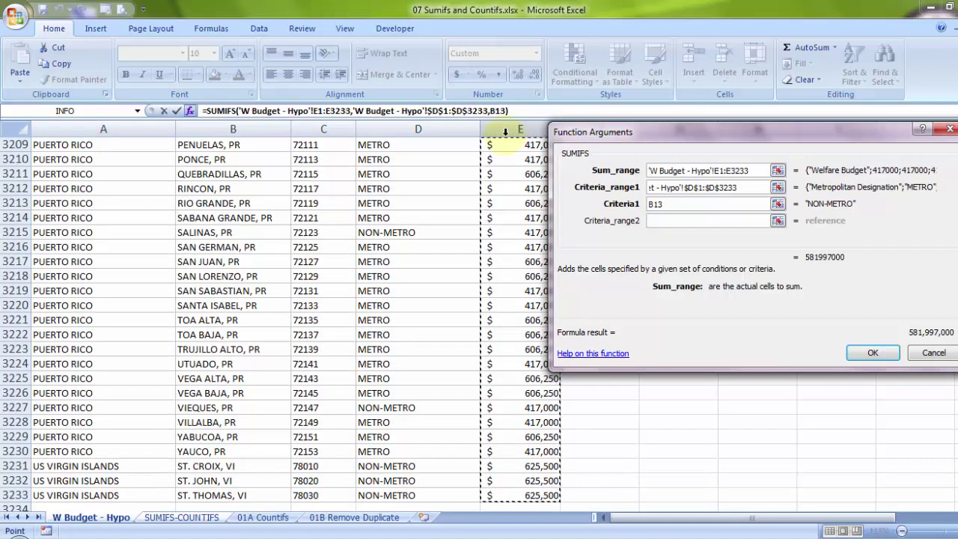
key(F4)
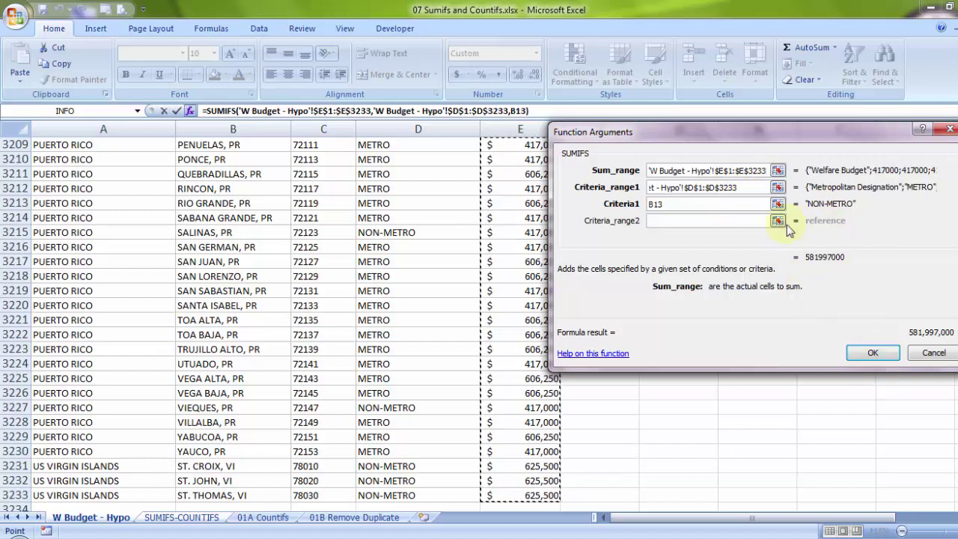
click(887, 358)
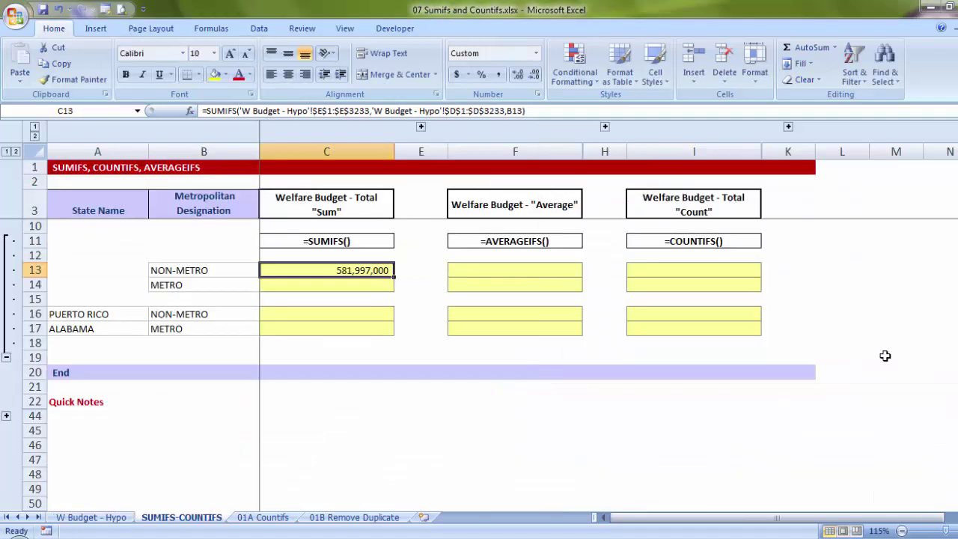
drag(395, 277, 397, 289)
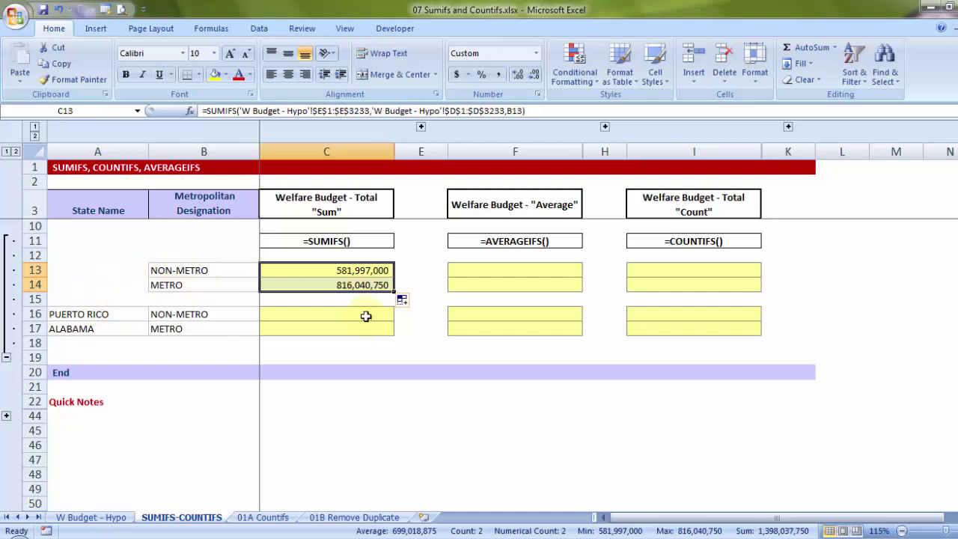
Examine the state and metropolitan criteria in row 16 and look for matching Puerto Rico NON-METRO rows on the W Budget - Hypo sheet.
click(88, 314)
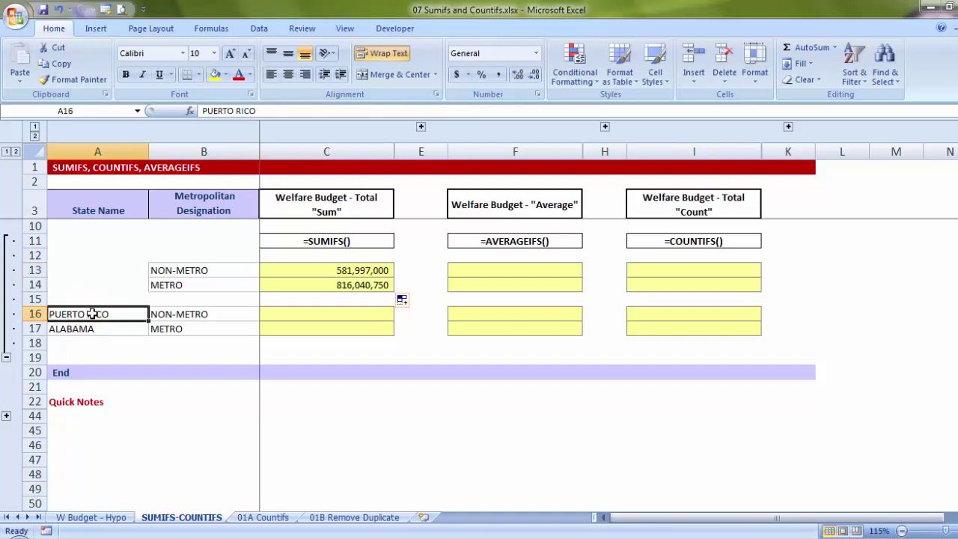
click(180, 315)
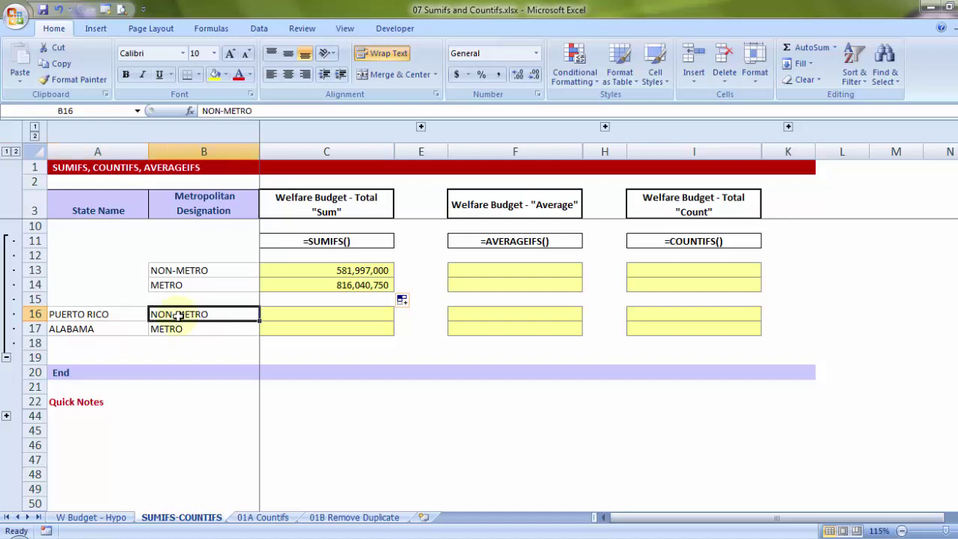
click(90, 518)
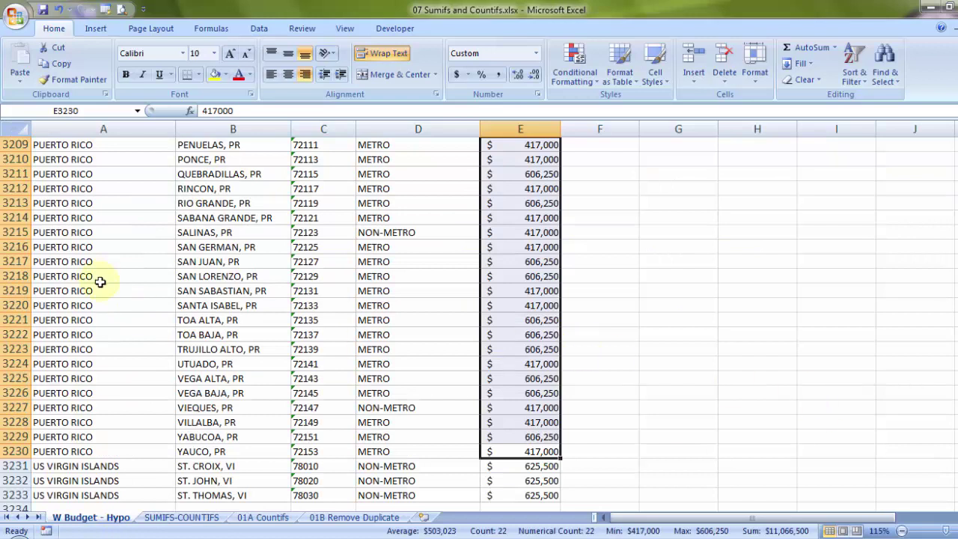
scroll(101, 282, up, 1)
scroll(101, 282, up, 1)
scroll(99, 282, up, 2)
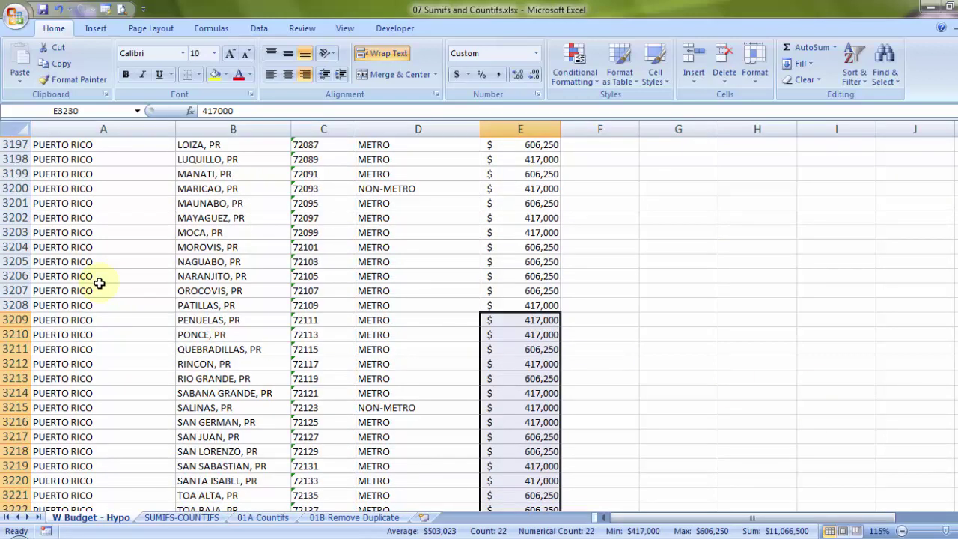
drag(390, 205, 379, 405)
click(80, 408)
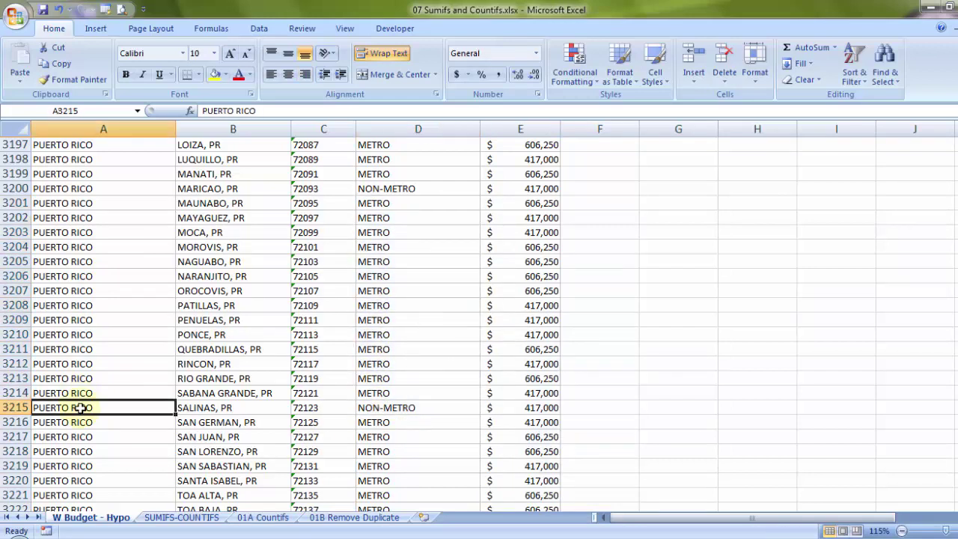
Check the metropolitan designation and welfare budget of the Salinas, PR row and return to the SUMIFS-COUNTIFS sheet.
click(399, 407)
click(517, 407)
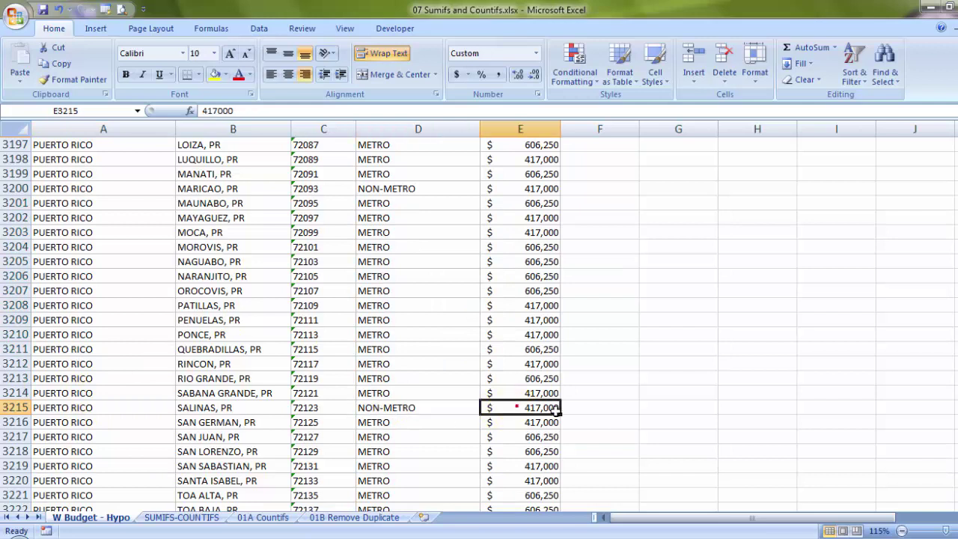
click(173, 518)
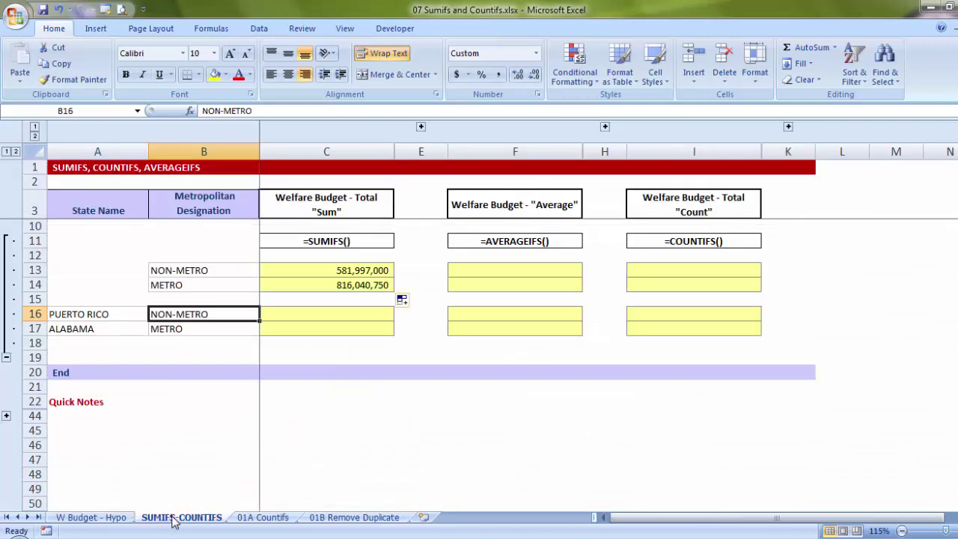
Start a SUMIFS function in cell C16 with its function arguments open and set the first criteria to cell A16.
click(342, 314)
text(=s)
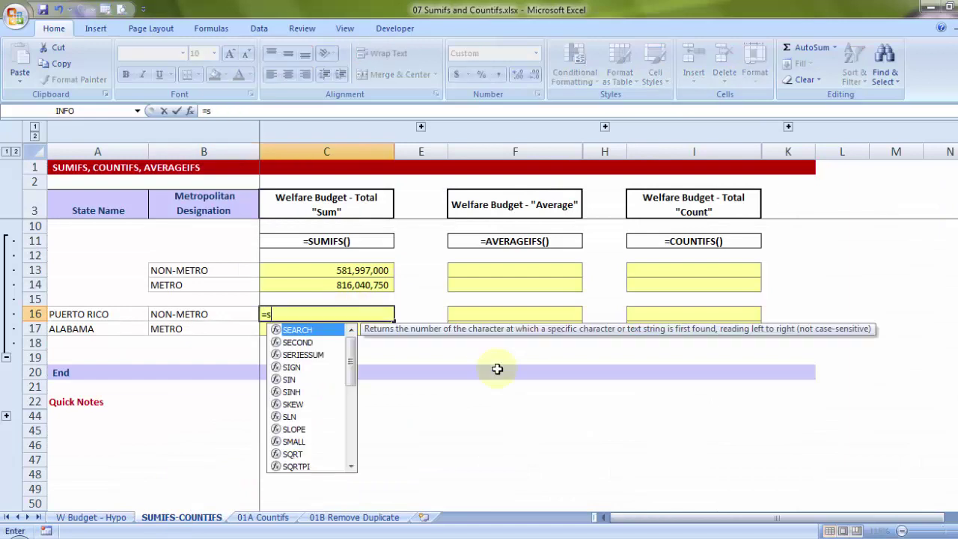
text(umifs)
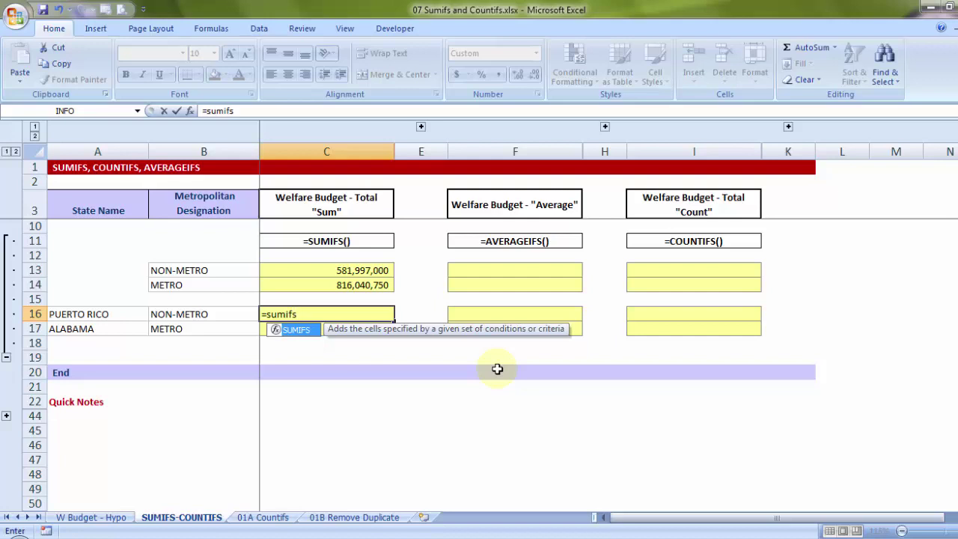
key(Tab)
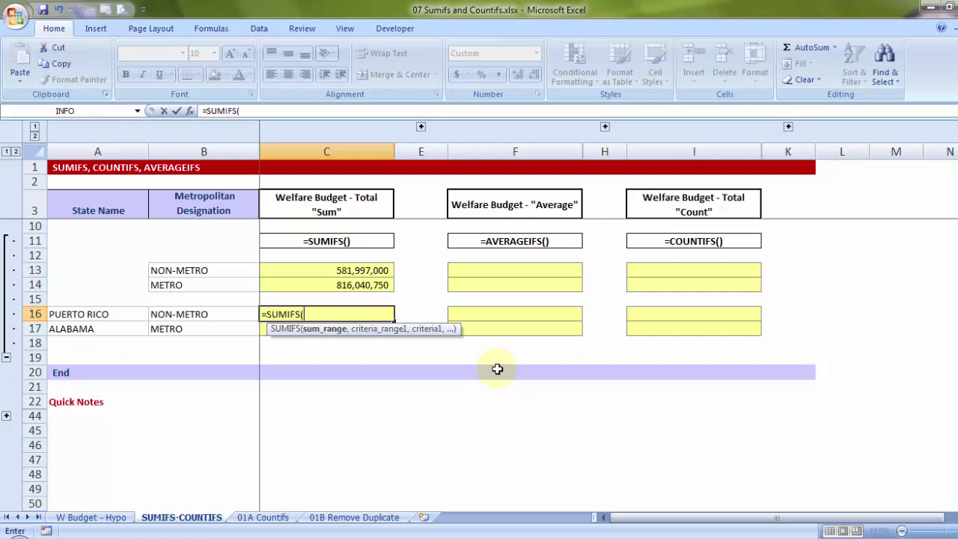
key(ctrl+a)
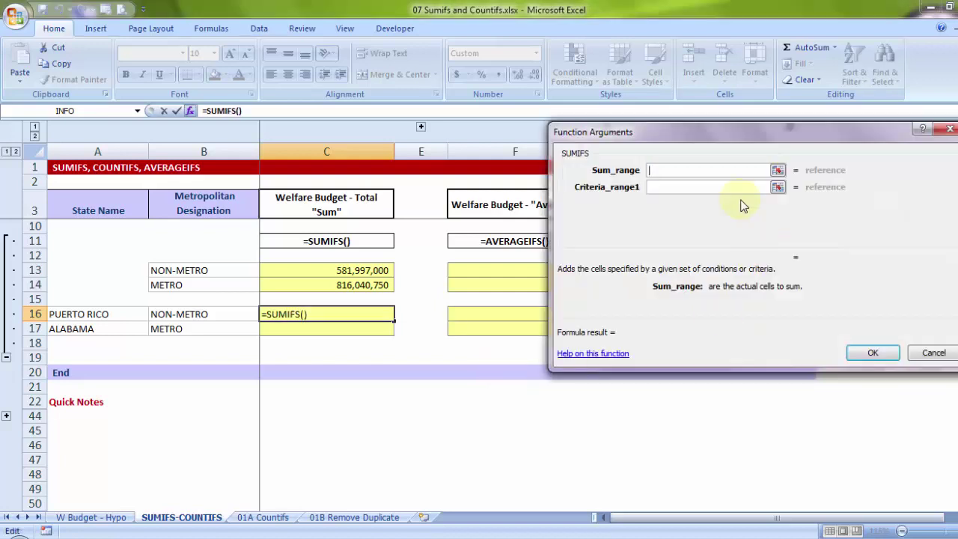
click(685, 186)
click(661, 203)
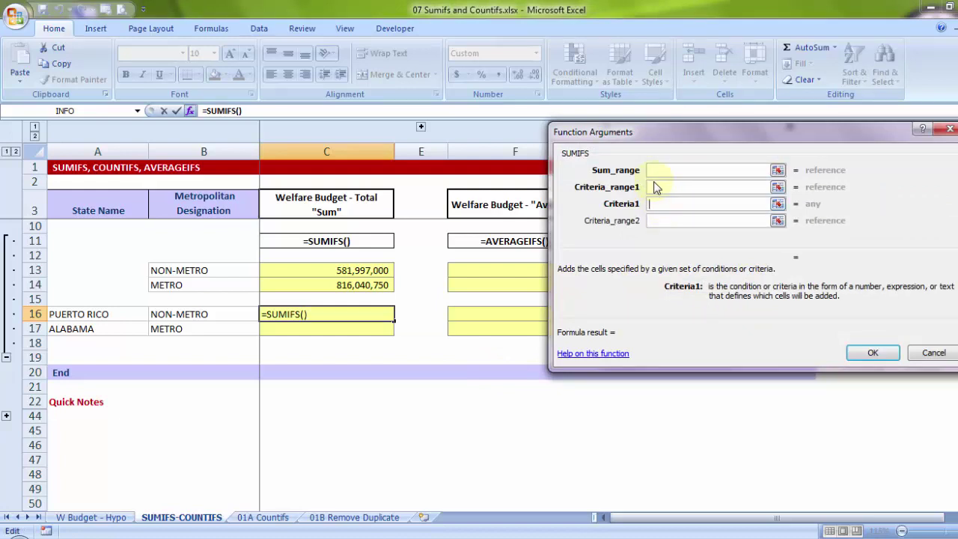
click(656, 221)
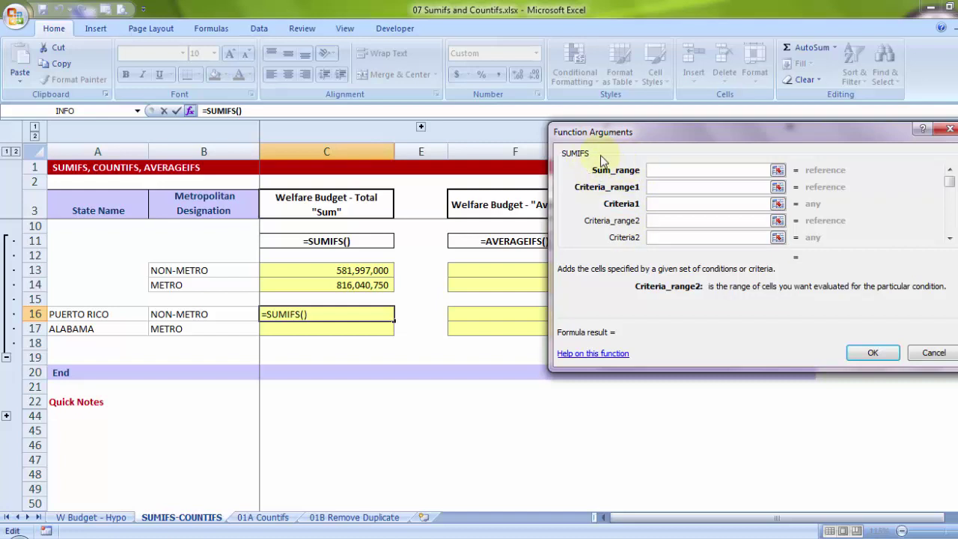
click(660, 203)
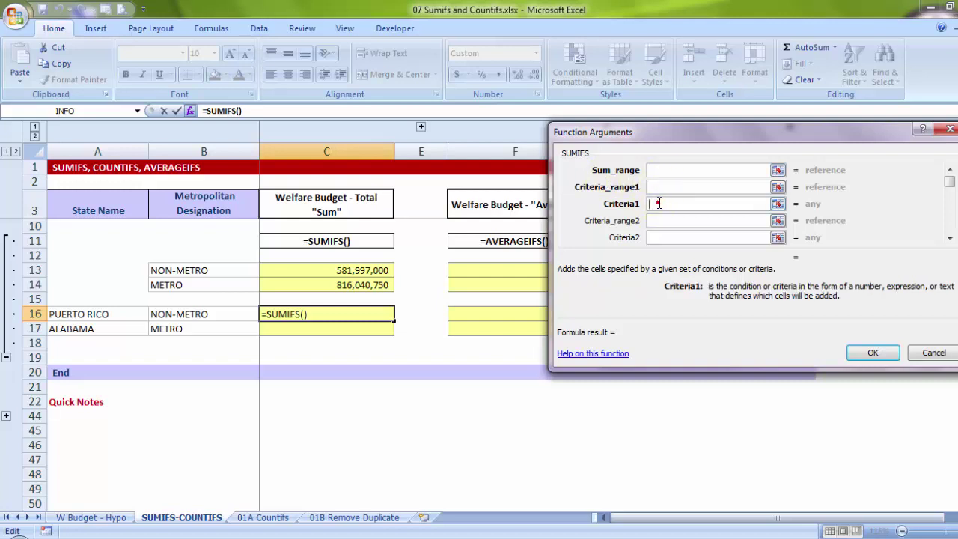
click(86, 313)
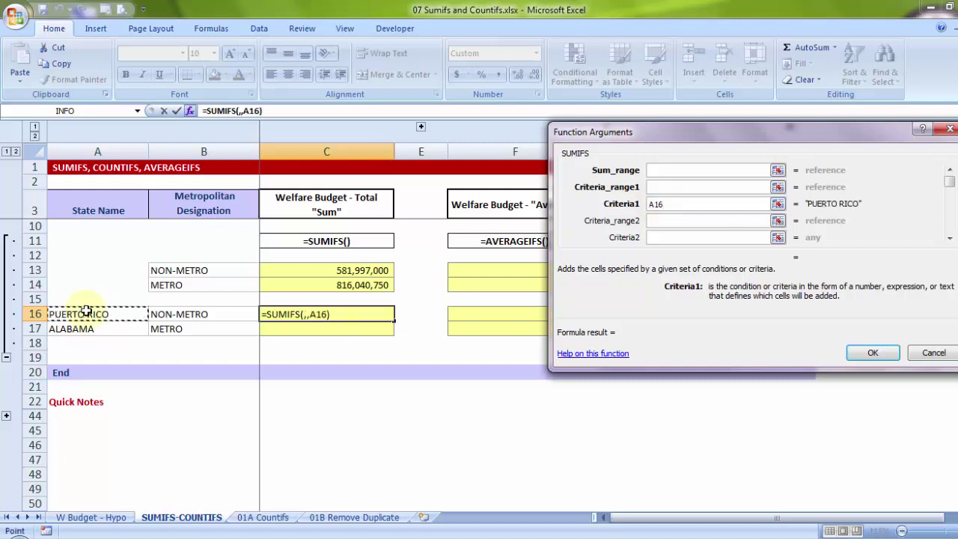
Set the first SUMIFS criteria range to the State Name column as the absolute reference 'W Budget - Hypo'!$A$1:$A$3233.
click(652, 189)
click(651, 188)
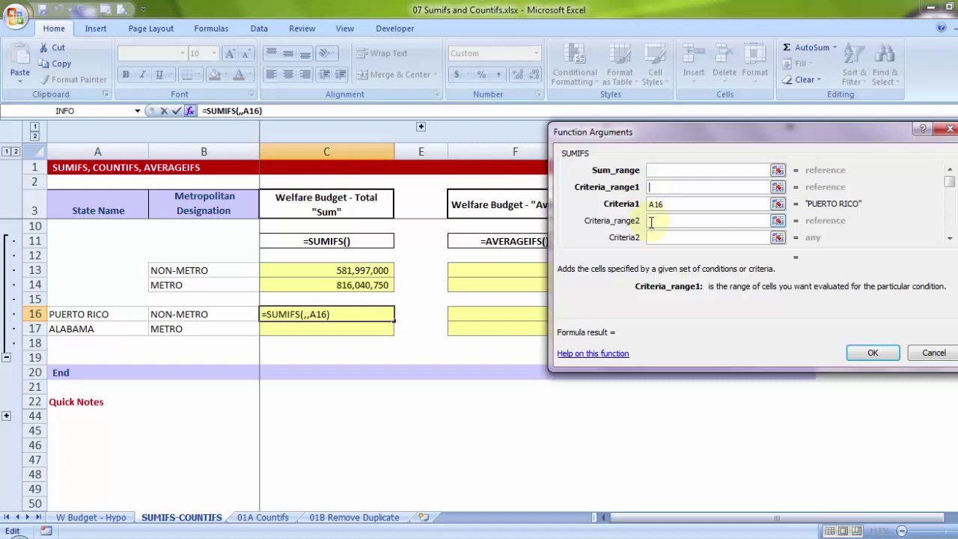
click(650, 222)
click(98, 518)
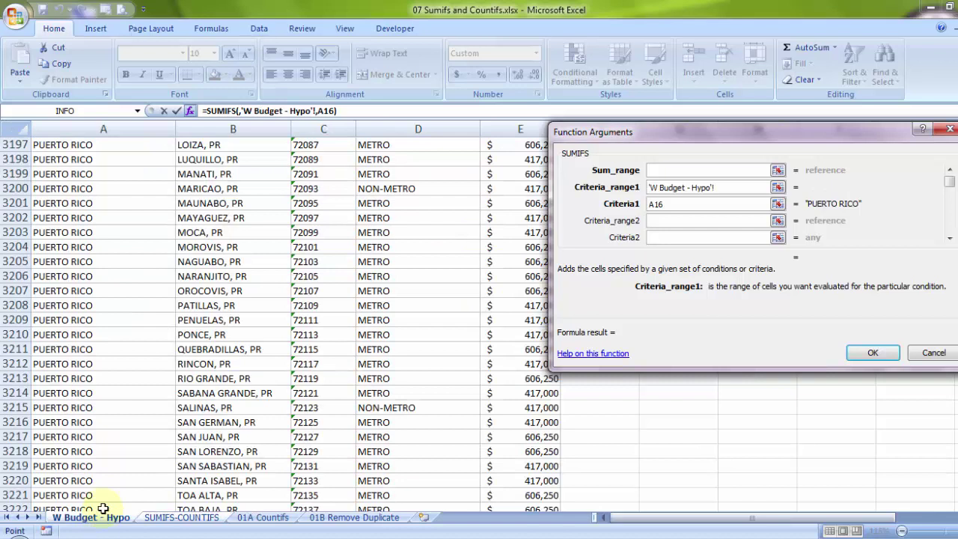
click(75, 229)
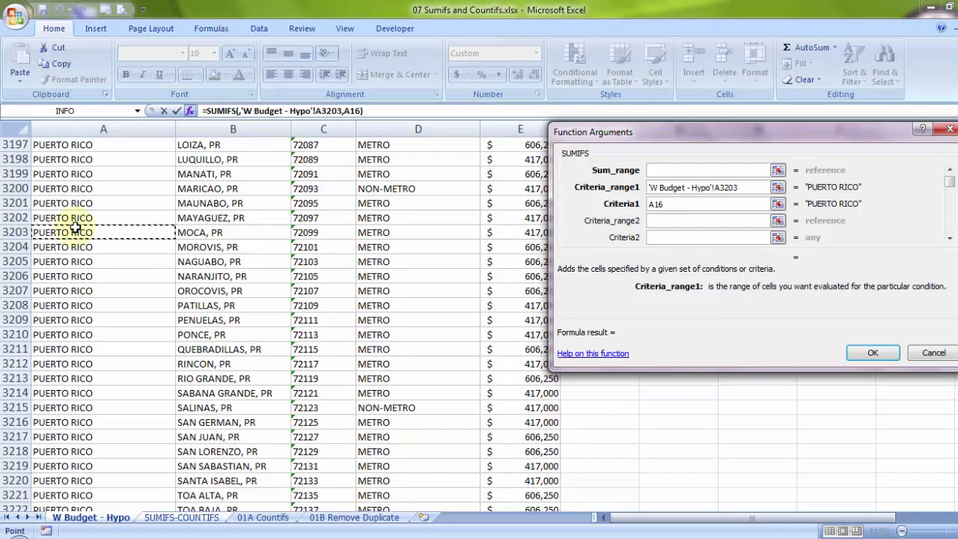
key(ctrl+Up)
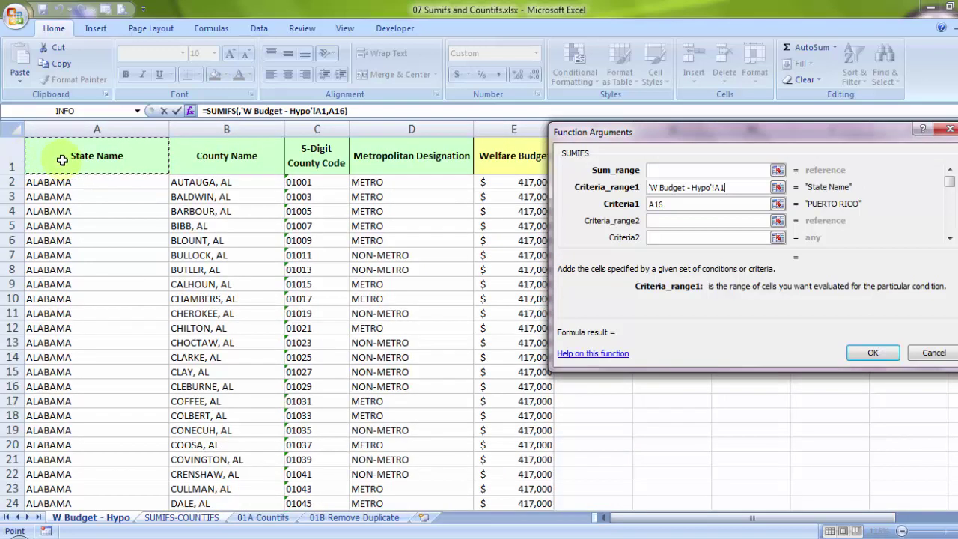
key(ctrl+shift+Down)
key(F4)
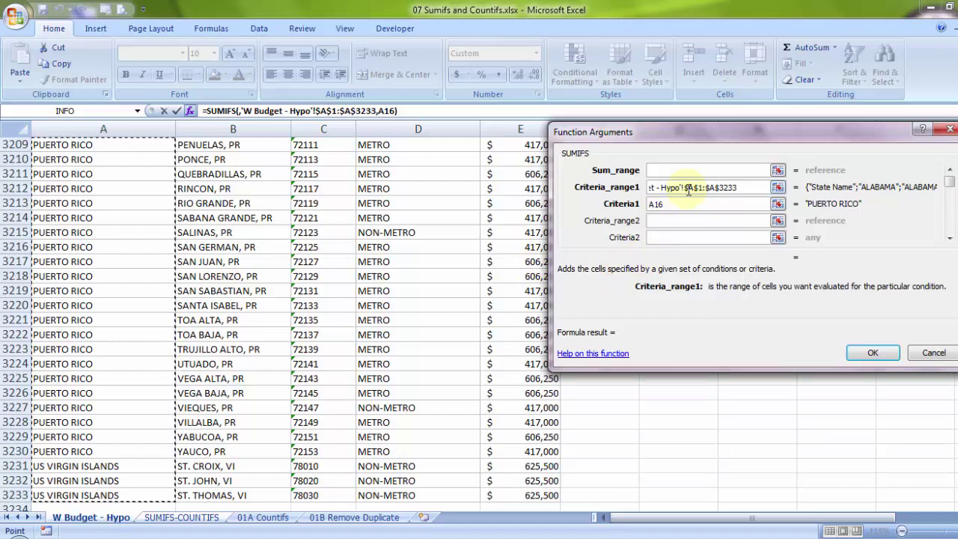
Set the second SUMIFS criteria to cell B16 and its range to the absolute reference 'W Budget - Hypo'!$D$1:$D$3233.
click(659, 237)
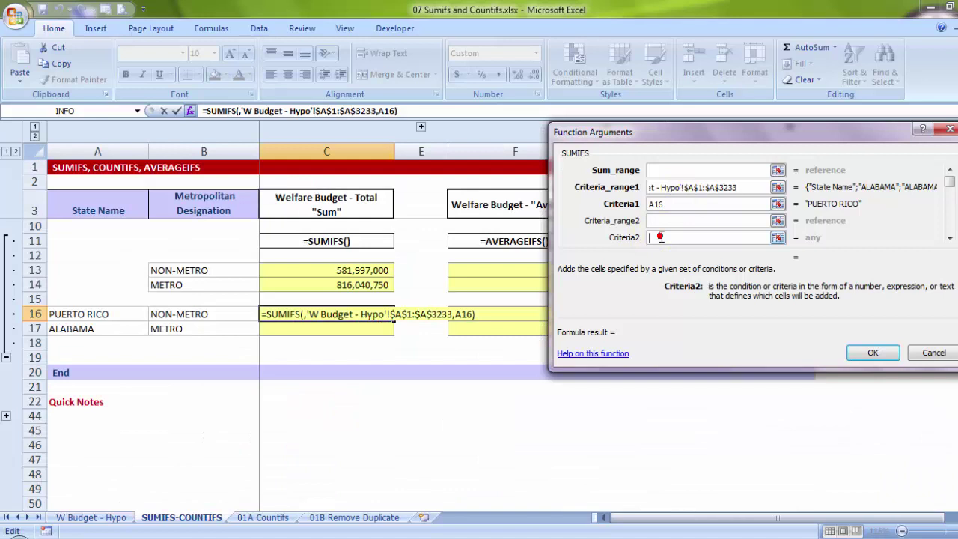
click(184, 314)
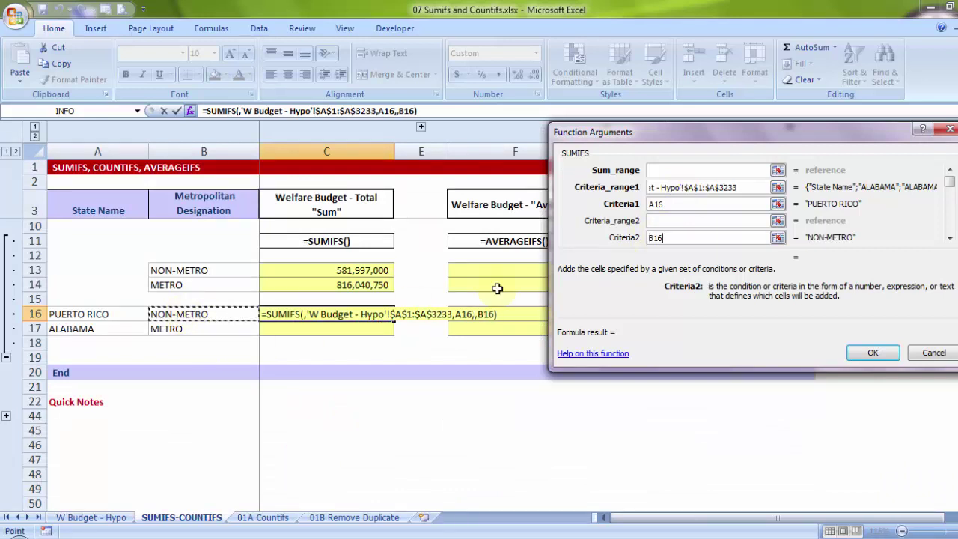
click(661, 223)
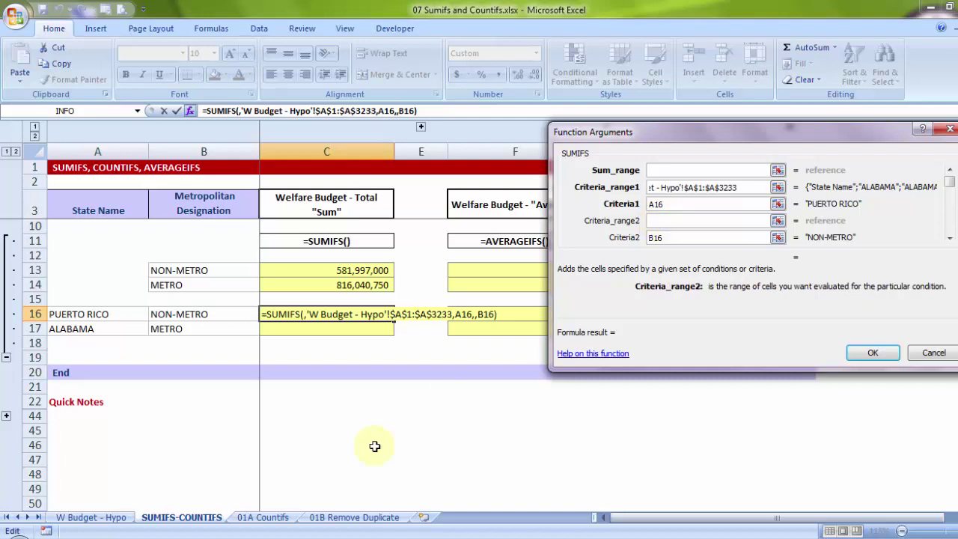
click(92, 518)
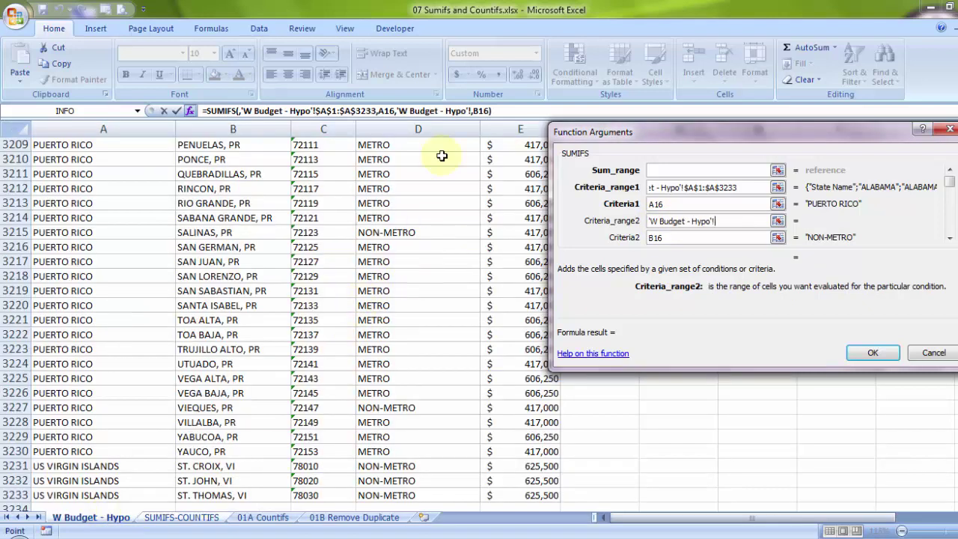
click(417, 232)
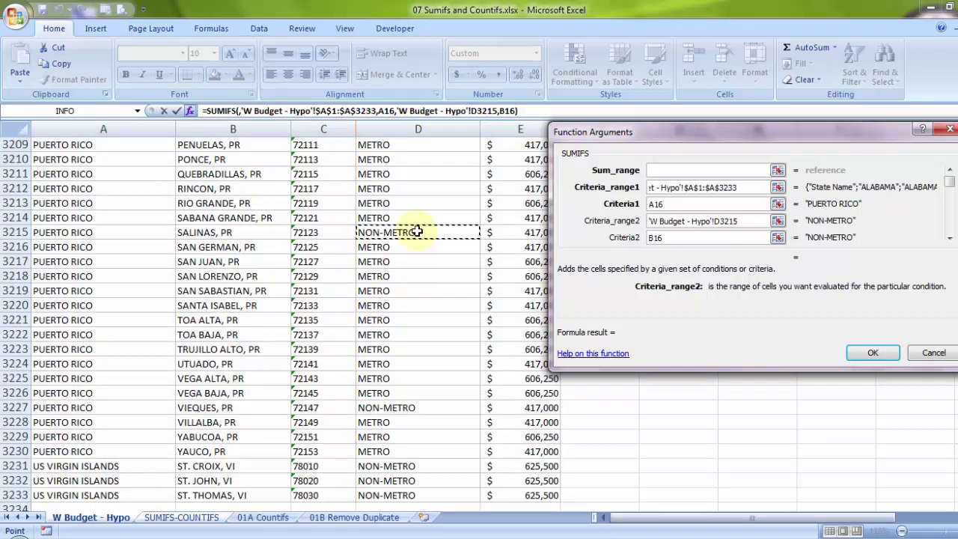
key(ctrl+Up)
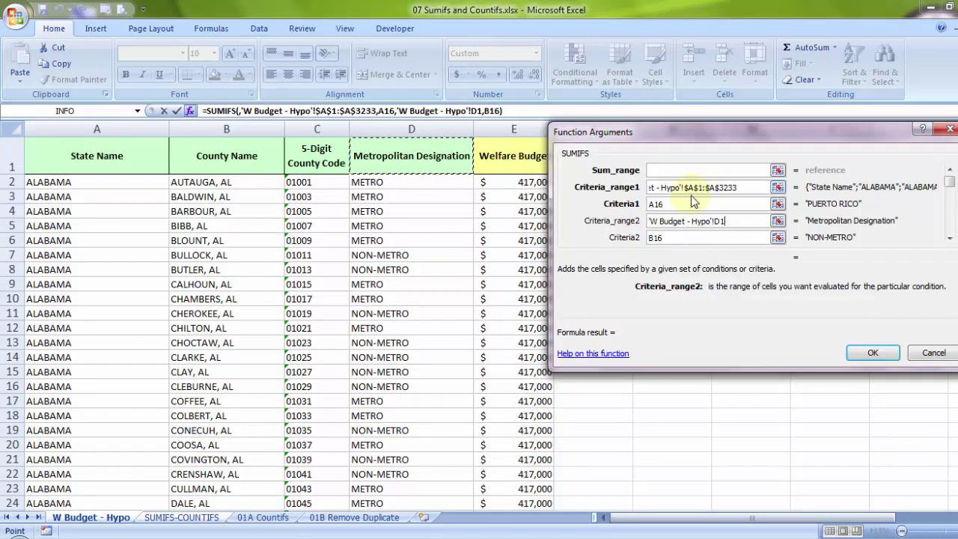
key(ctrl+shift+Down)
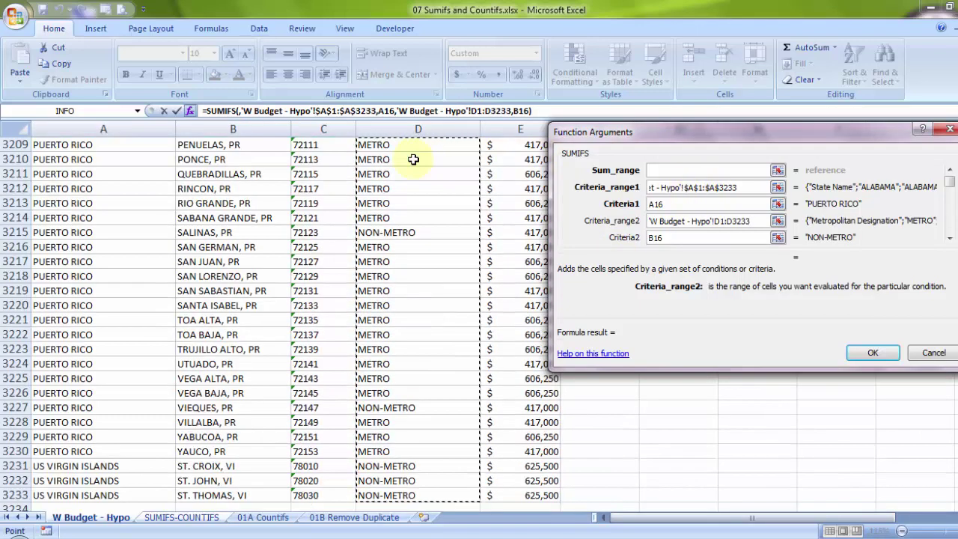
key(F4)
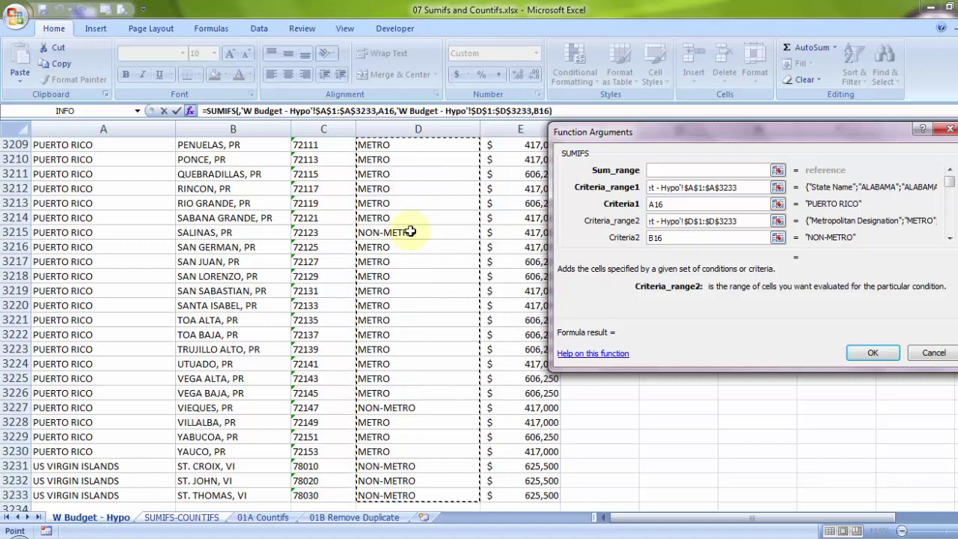
Complete the SUMIFS in C16 with the absolute sum range 'W Budget - Hypo'!$E$1:$E$3233 and fill the formula down to cell C17.
click(658, 172)
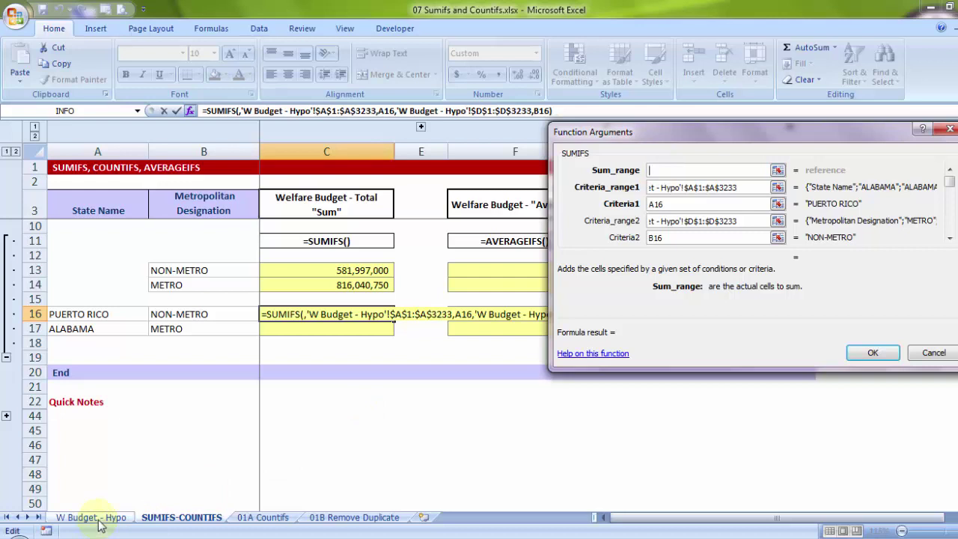
click(92, 517)
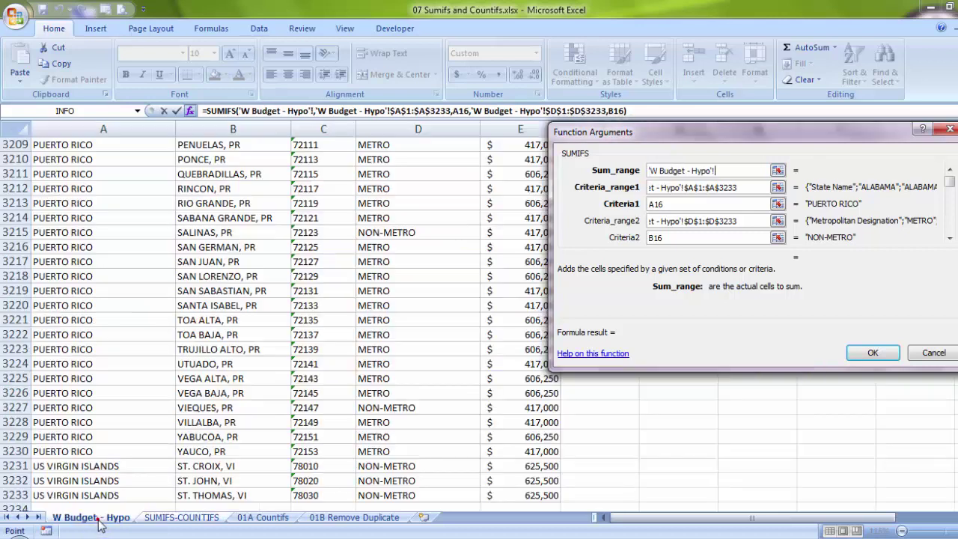
click(522, 350)
click(522, 350)
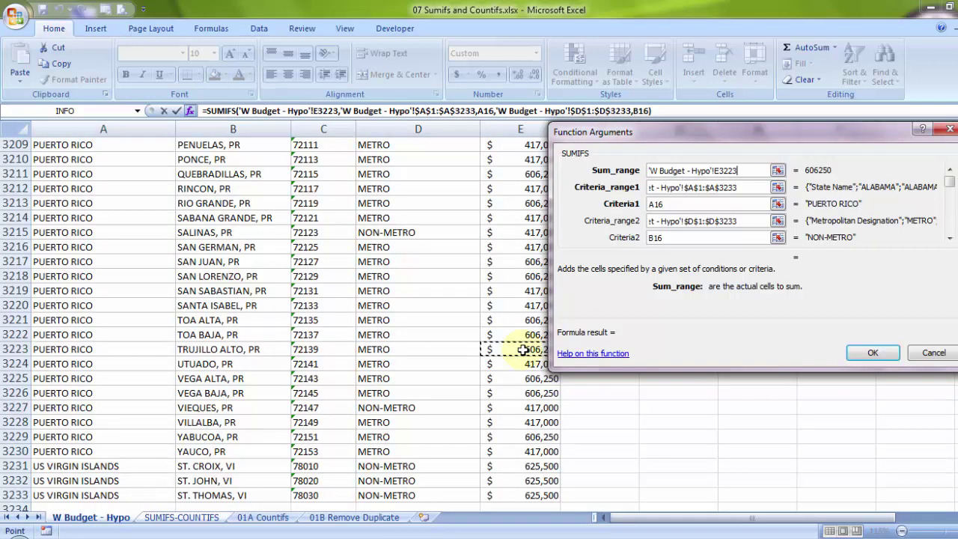
key(ctrl+Up)
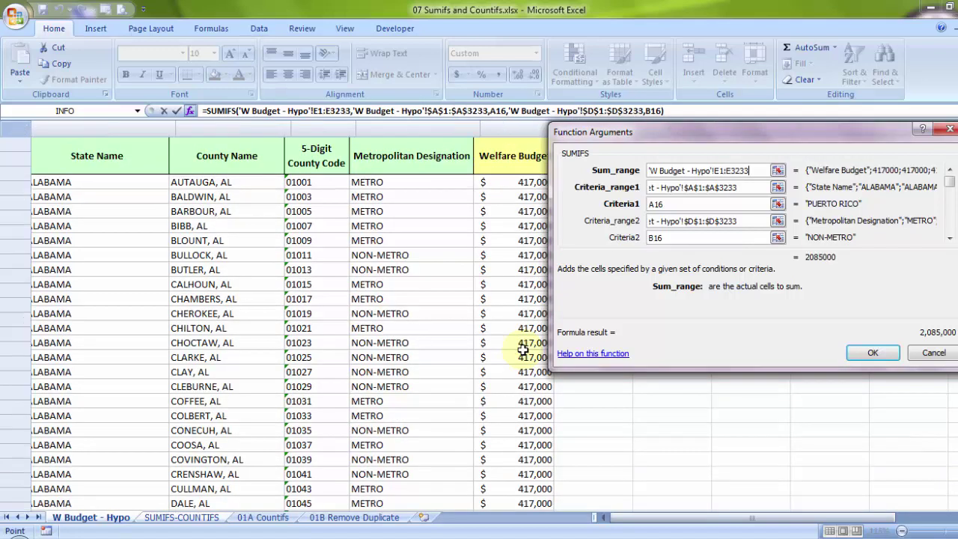
key(ctrl+shift+Down)
key(F4)
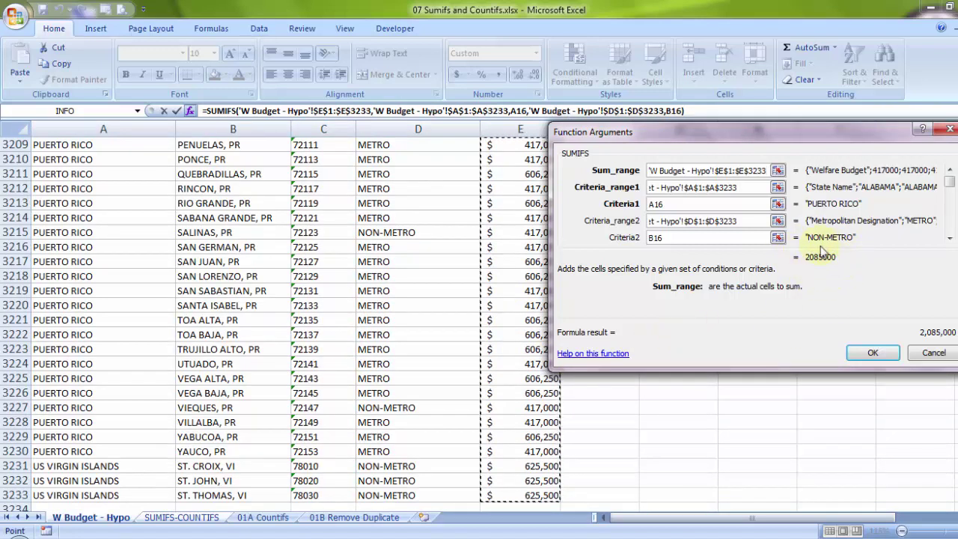
click(861, 358)
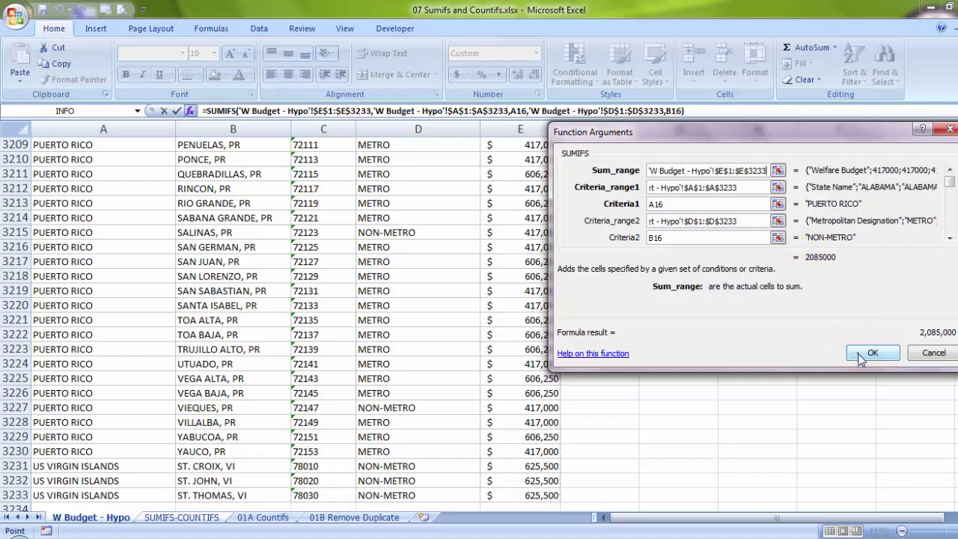
drag(392, 320, 394, 333)
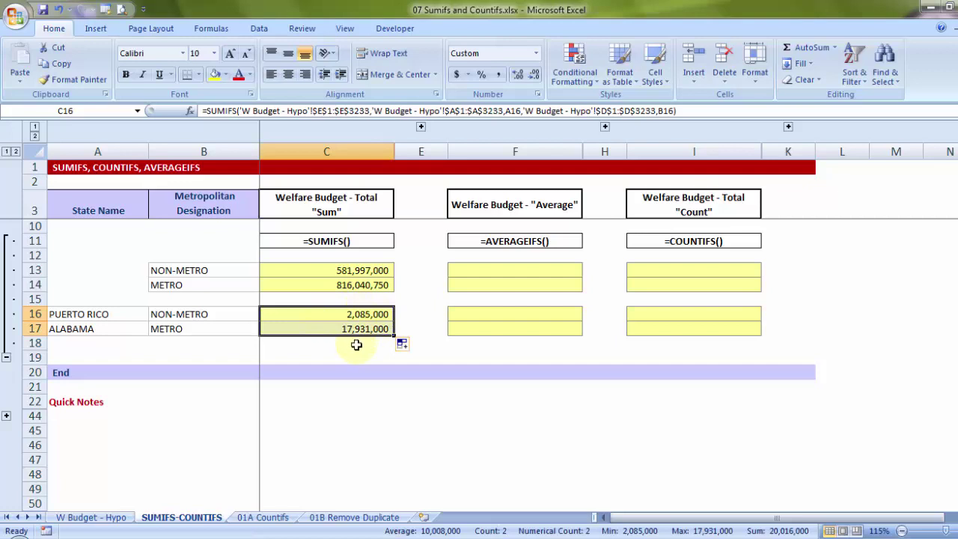
Test the Alabama SUMIFS formula by copying NON-METRO from B16 into B17, and undo the paste.
click(187, 330)
click(210, 314)
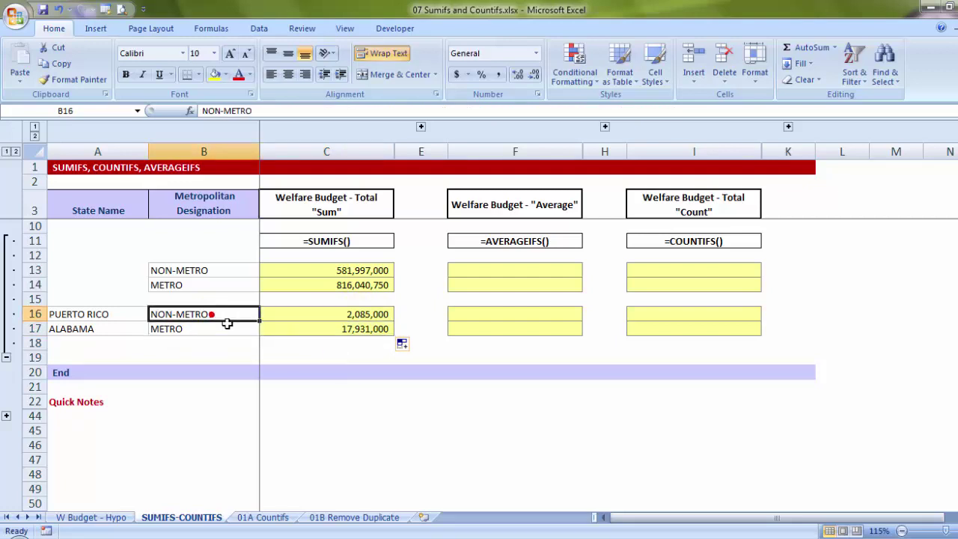
key(ctrl+c)
click(208, 329)
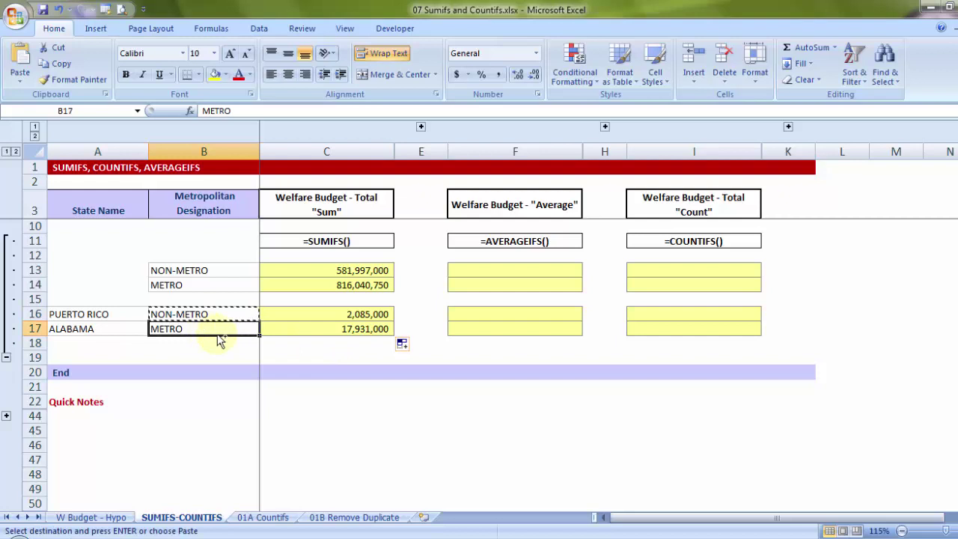
key(ctrl+v)
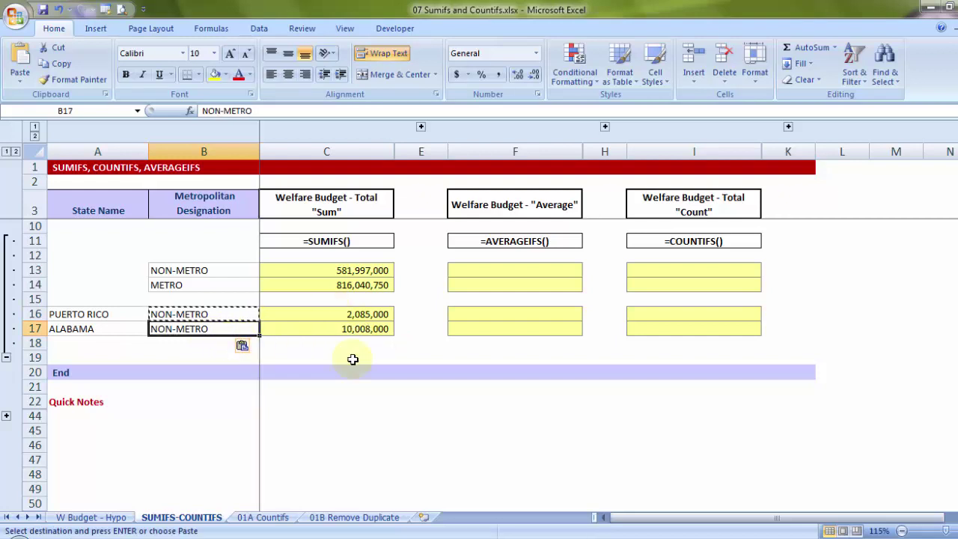
key(ctrl+z)
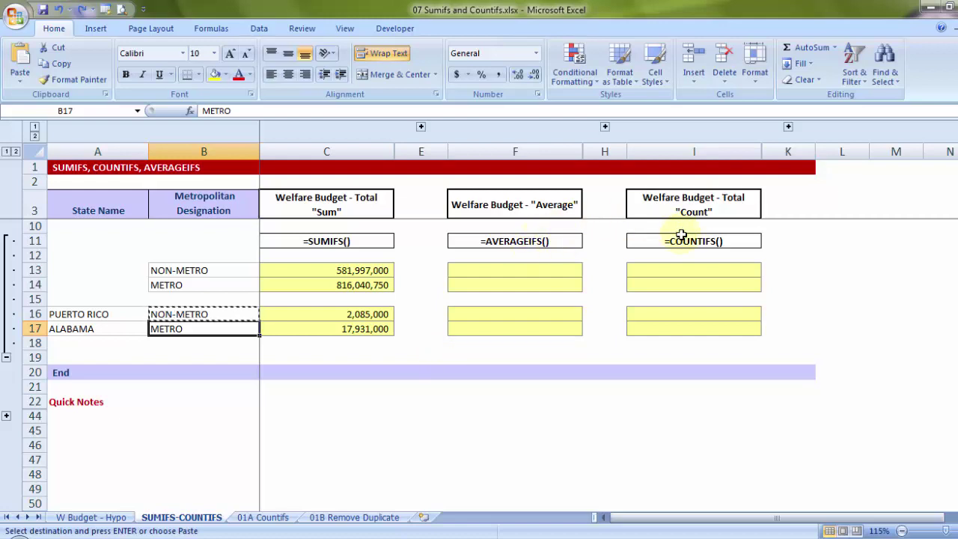
Expand the grouped Solution column beside the SUMIFS results to compare the totals.
click(421, 128)
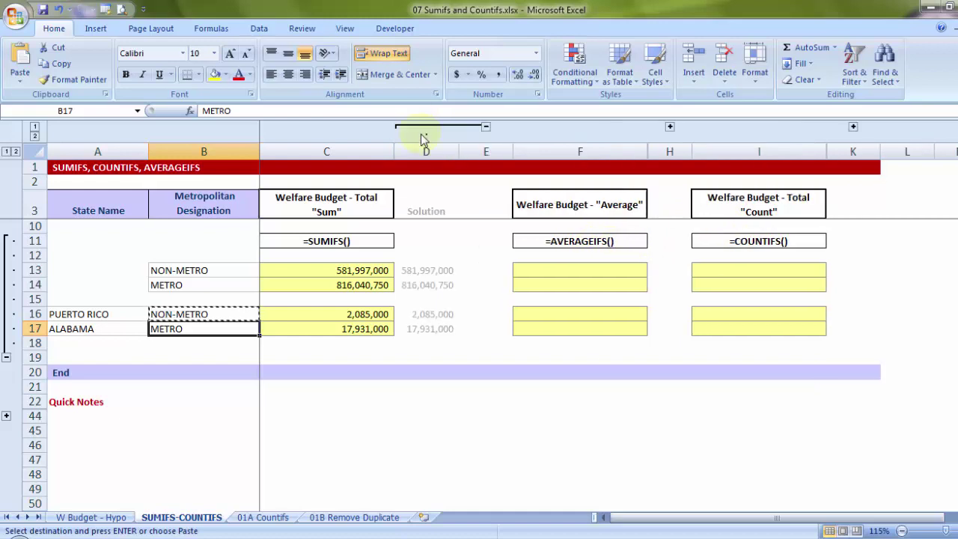
Inspect the SUMIFS solution formulas in D13, D14, D16 and D17, and collapse the Solution column group.
click(424, 268)
click(426, 285)
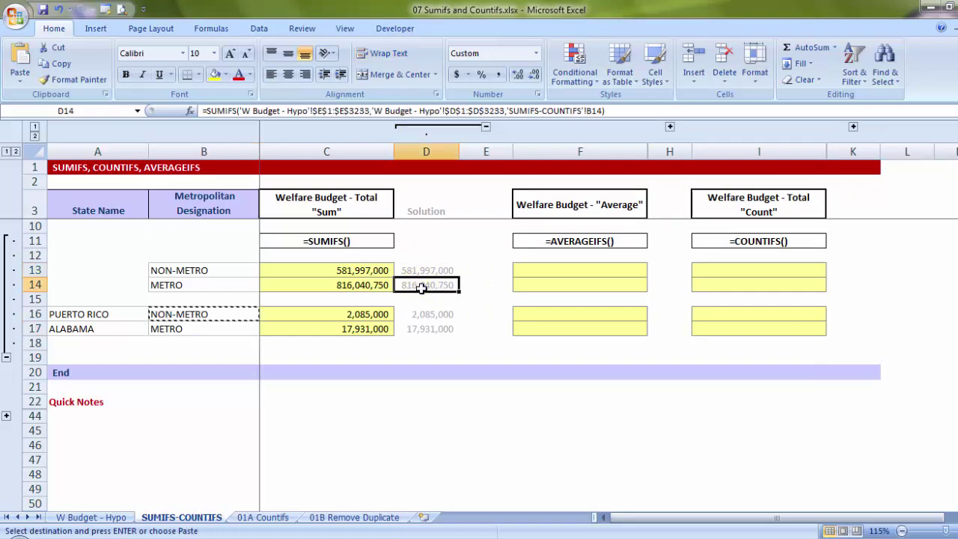
click(427, 316)
click(428, 329)
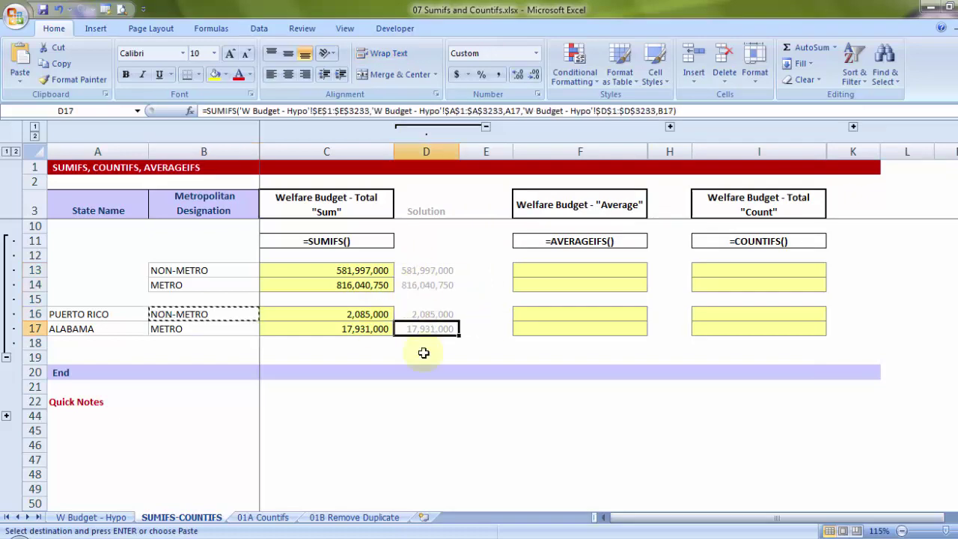
click(486, 128)
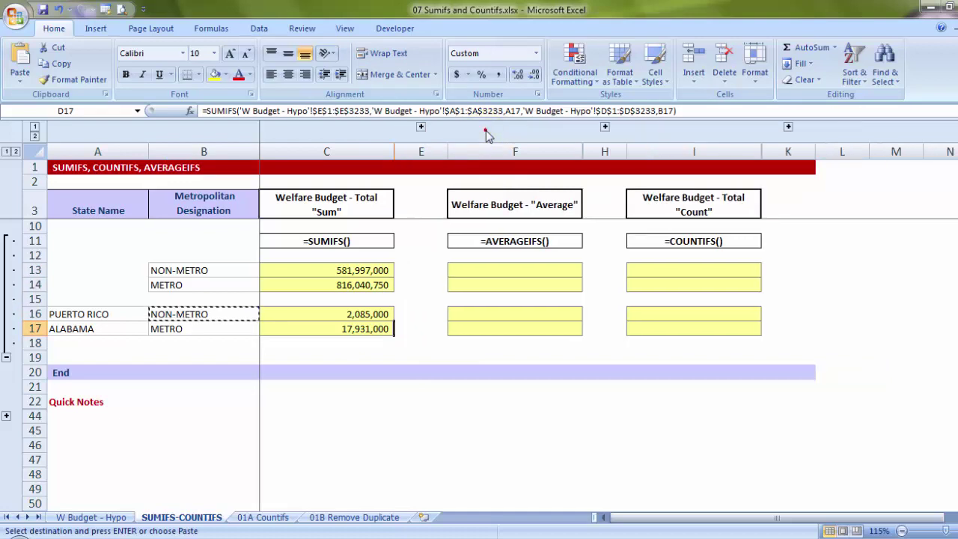
Start an AVERAGEIFS formula in cell F16 for Puerto Rico NON-METRO and open its function arguments.
click(500, 314)
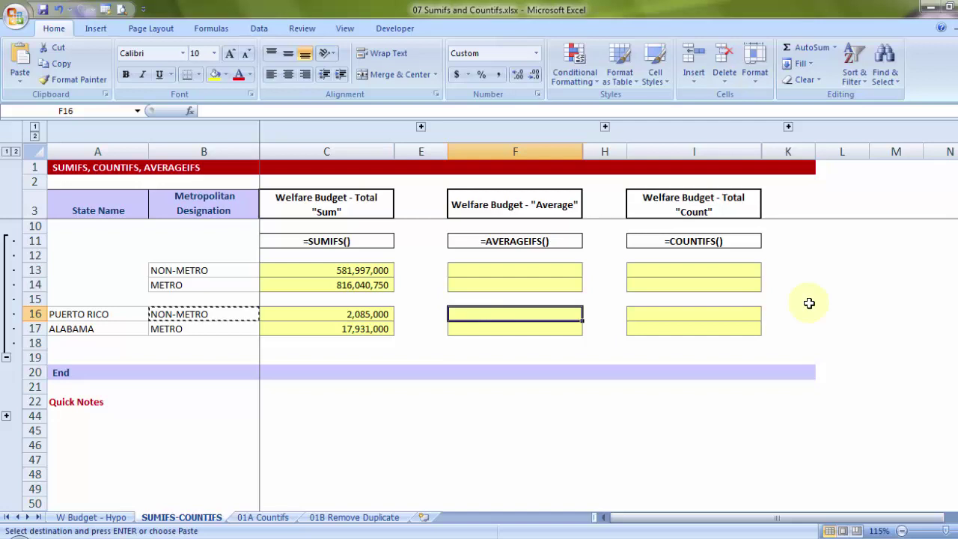
text(=)
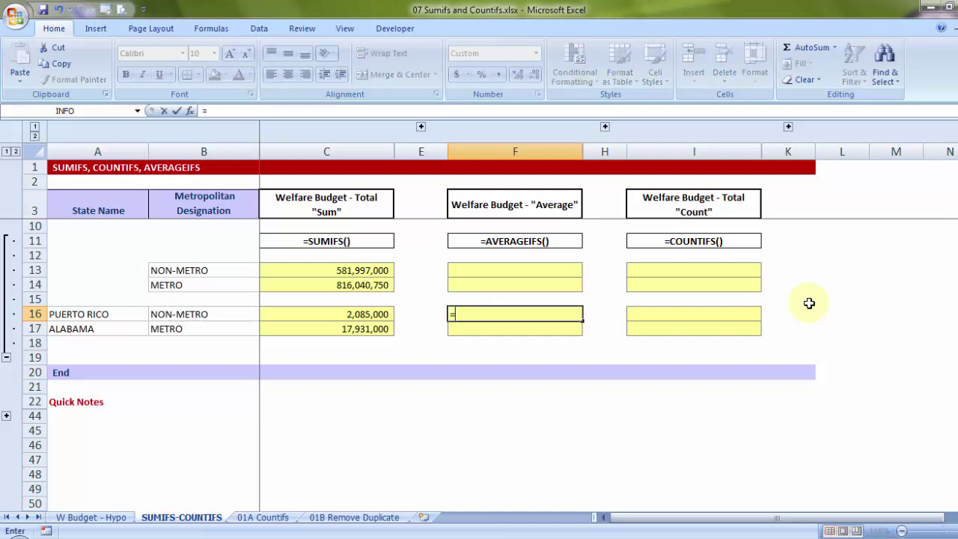
text(avera)
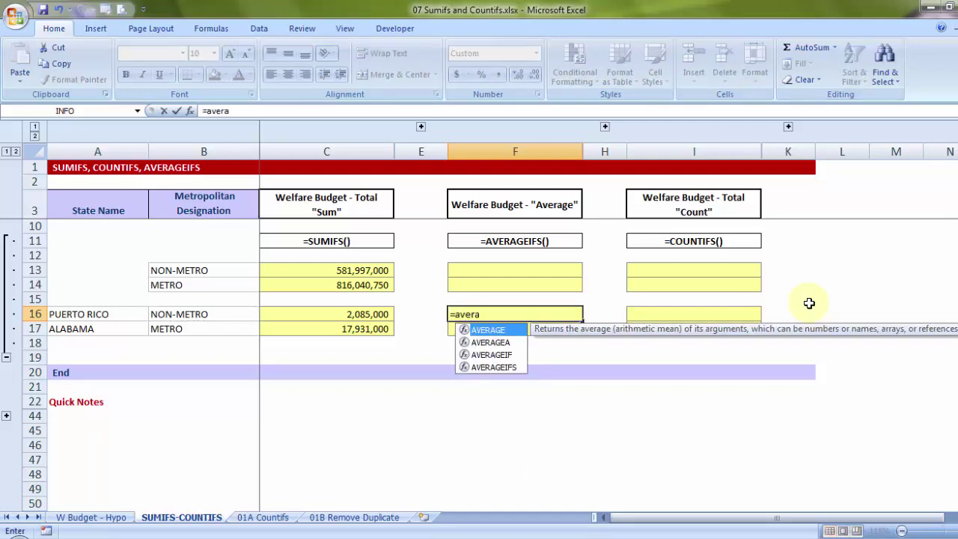
key(Down)
key(Down)
key(Down)
text(a)
key(Tab)
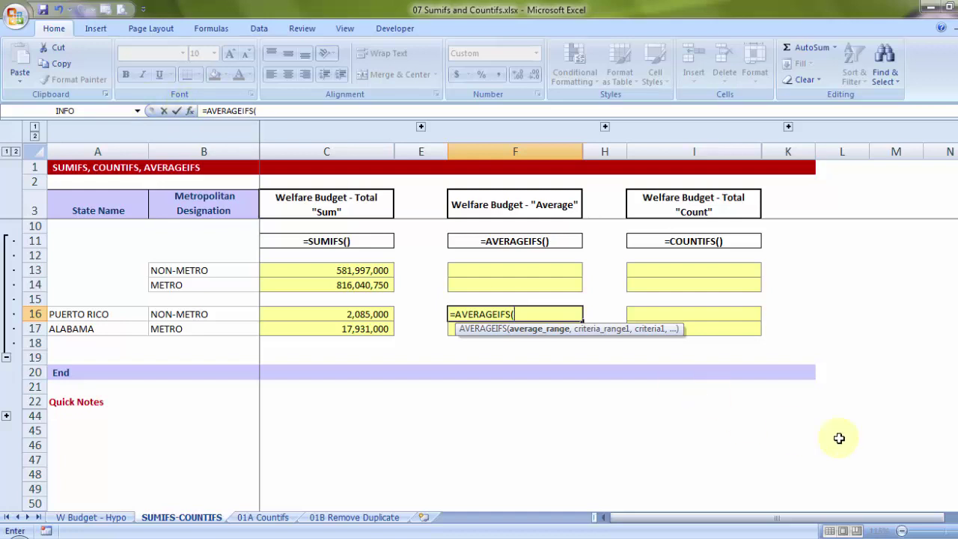
key(ctrl+a)
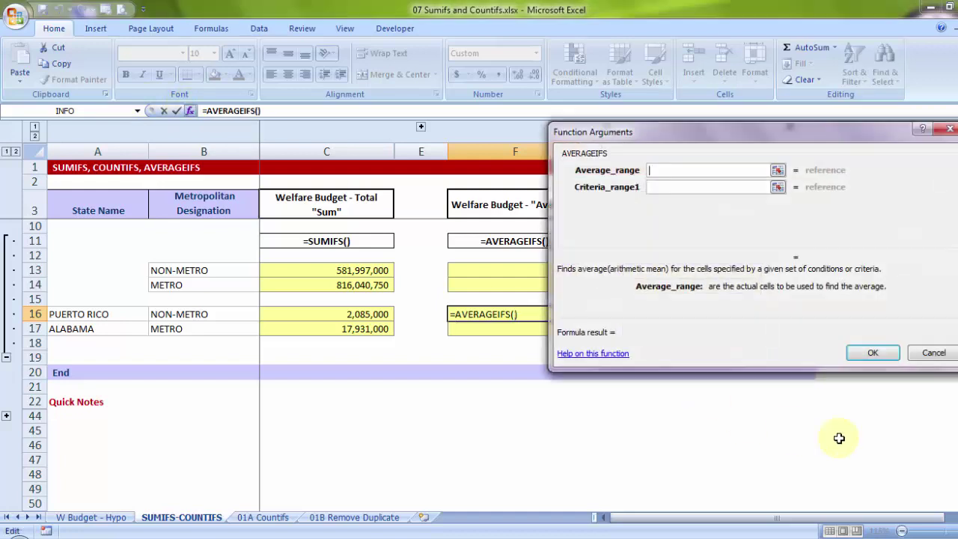
Set the first AVERAGEIFS criteria to cell A16 and its range to the absolute reference 'W Budget - Hypo'!$A$1:$A$3233.
click(662, 192)
click(652, 204)
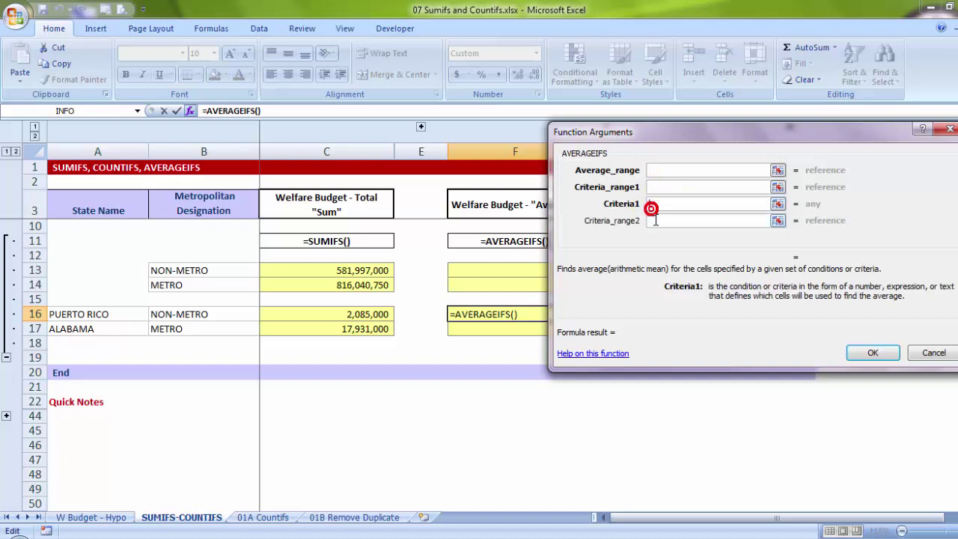
click(653, 220)
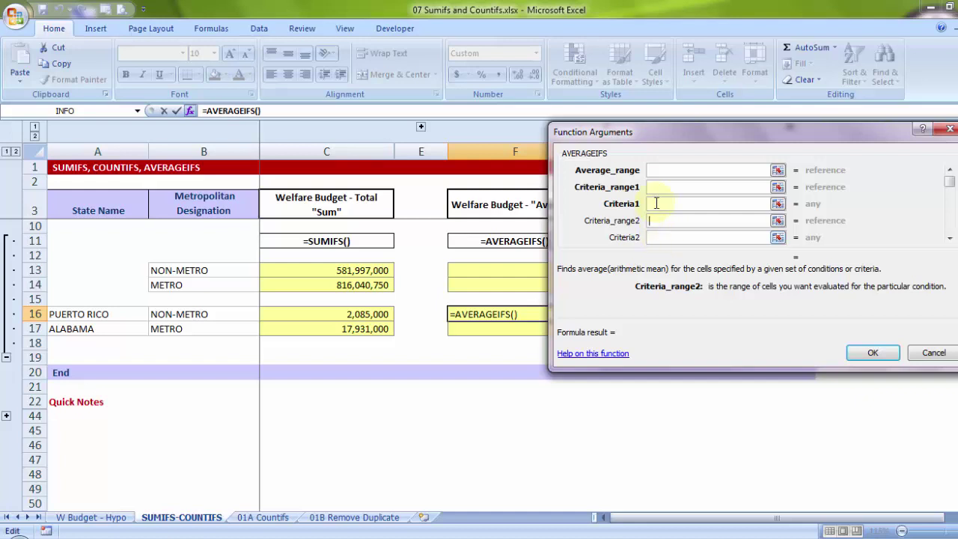
click(656, 203)
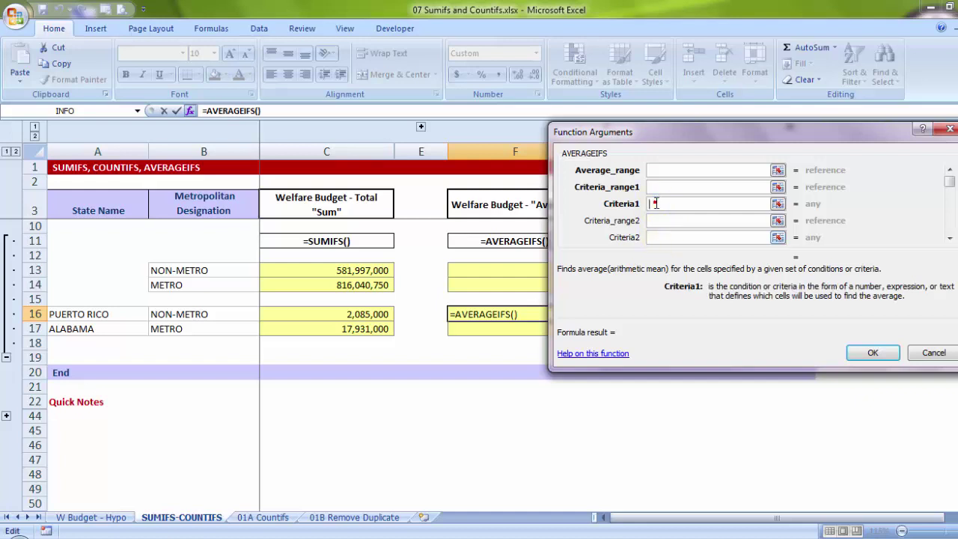
click(80, 312)
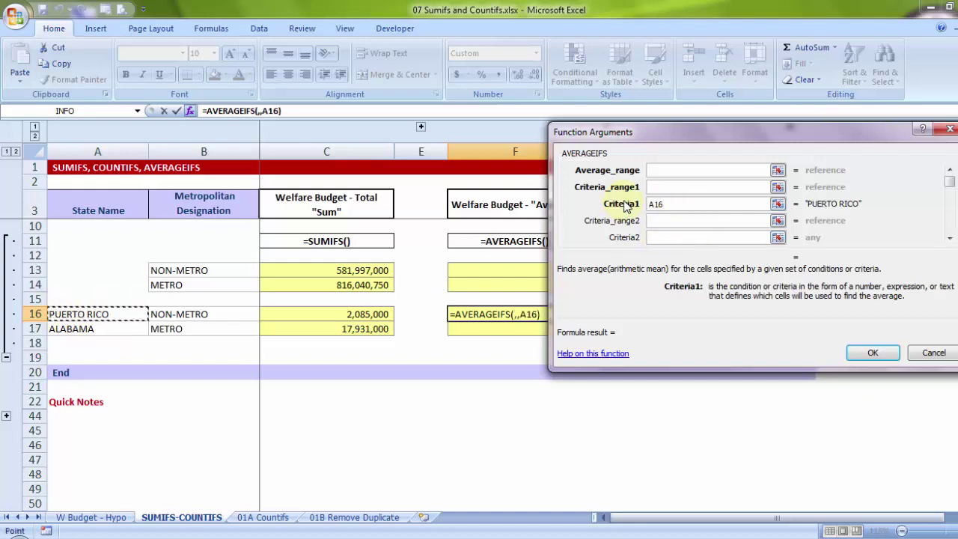
click(652, 187)
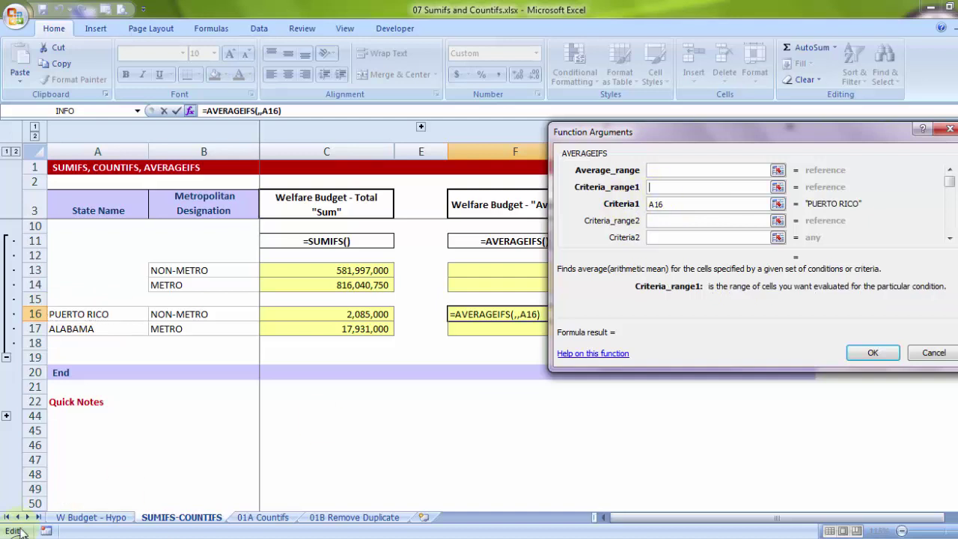
click(88, 517)
click(123, 276)
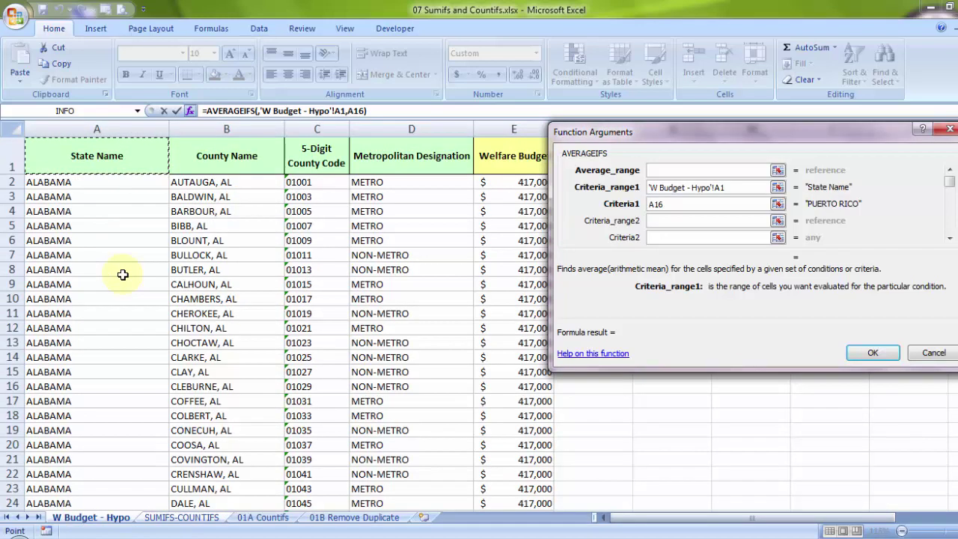
key(ctrl+shift+Down)
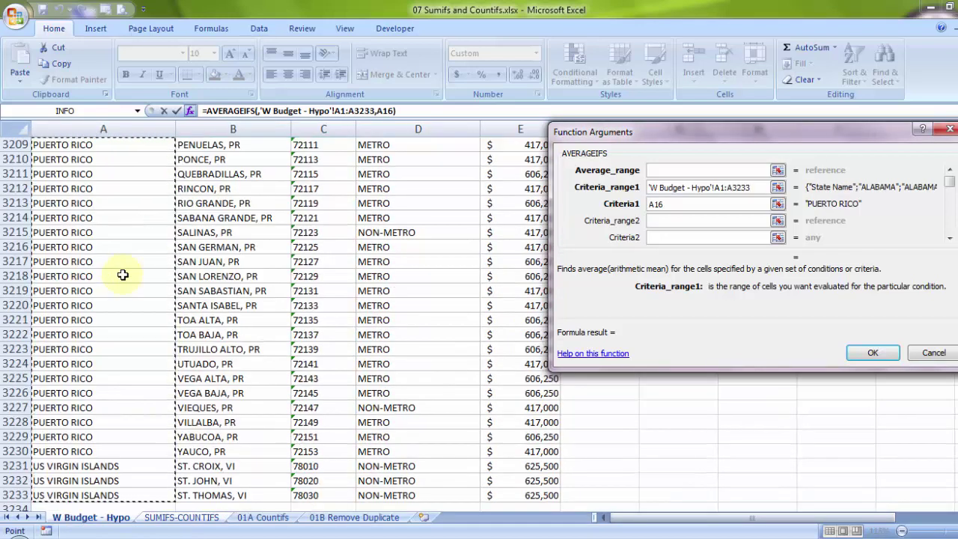
key(F4)
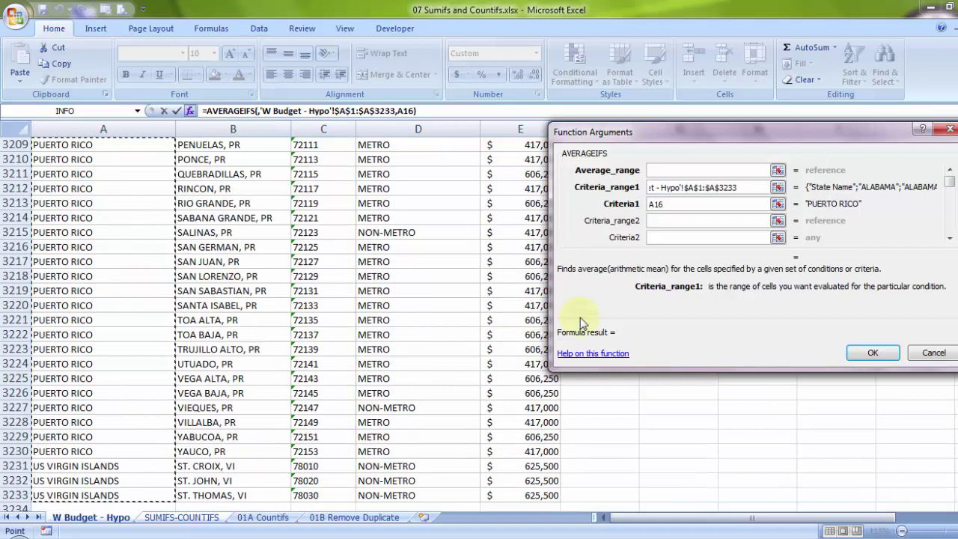
Set the second AVERAGEIFS criteria to cell B16 and its range to the absolute reference 'W Budget - Hypo'!$D$1:$D$3233.
click(664, 238)
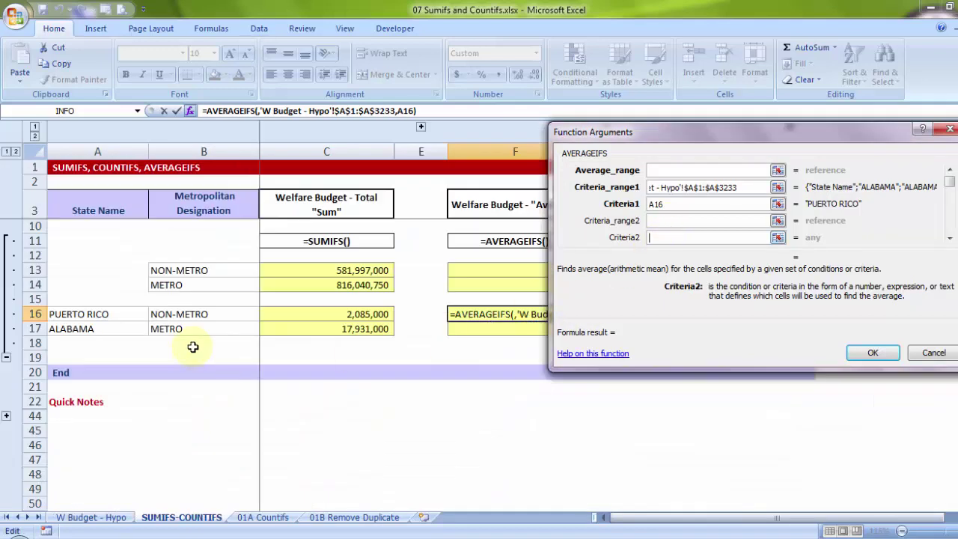
click(172, 316)
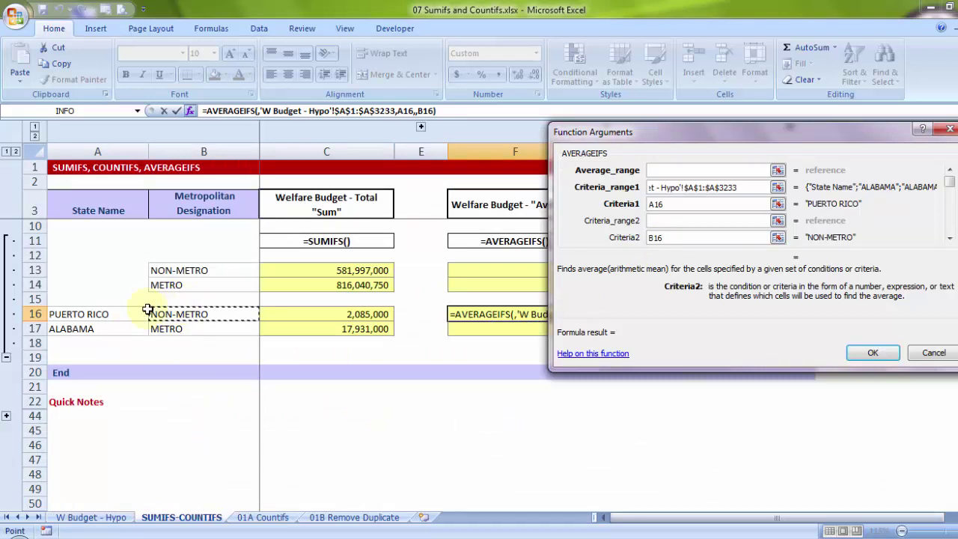
click(655, 221)
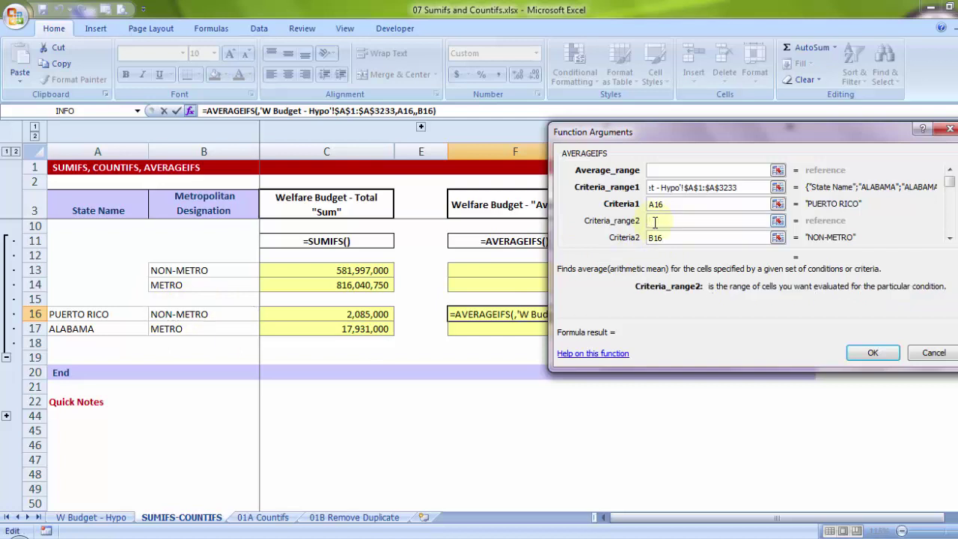
click(96, 522)
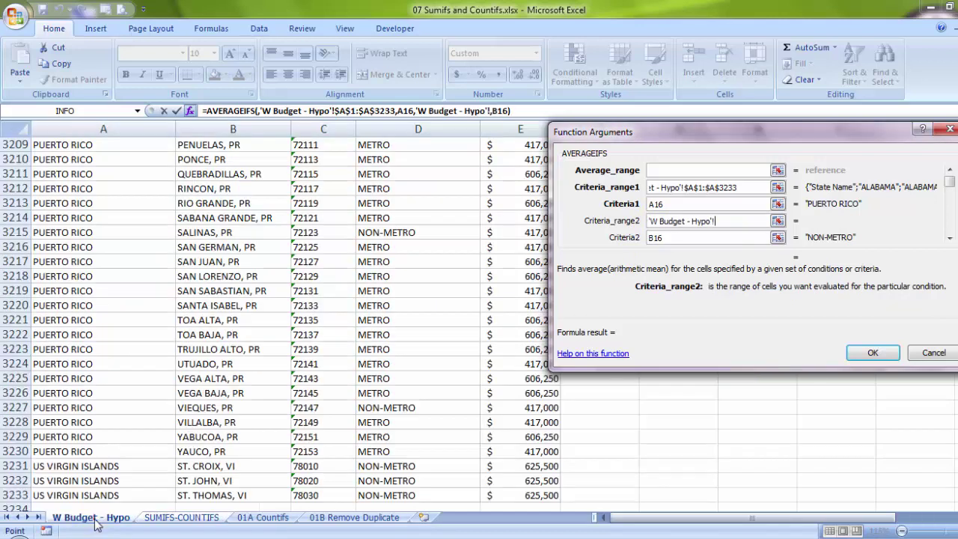
click(413, 320)
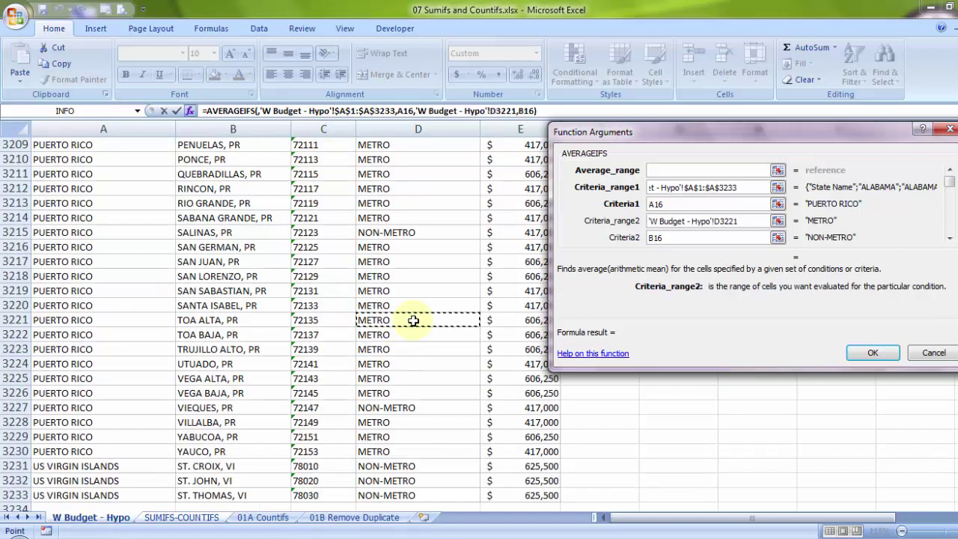
key(ctrl+Up)
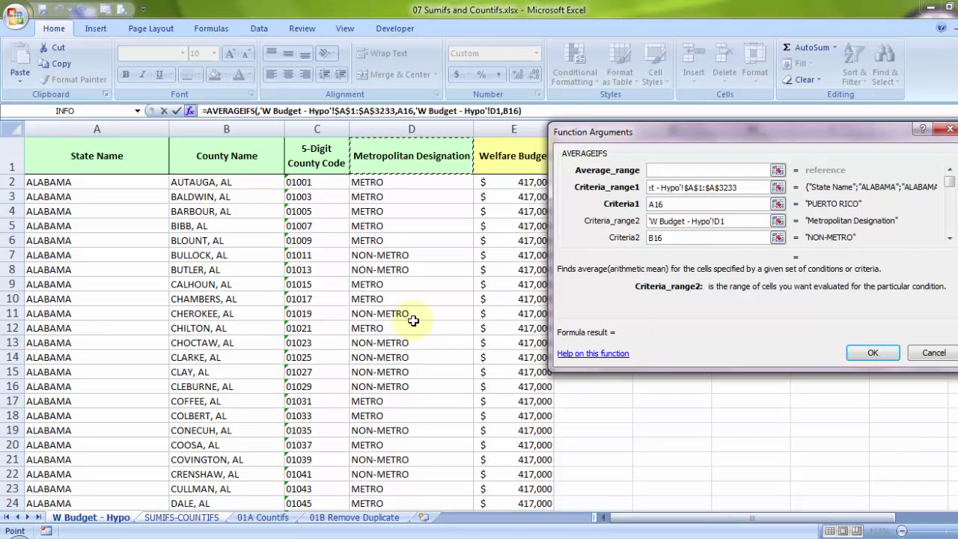
key(ctrl+shift+Down)
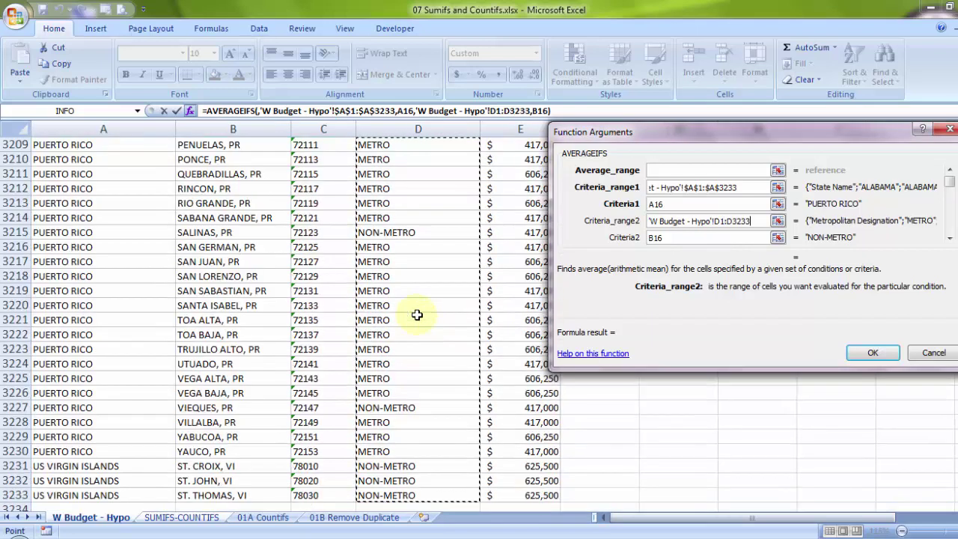
key(F4)
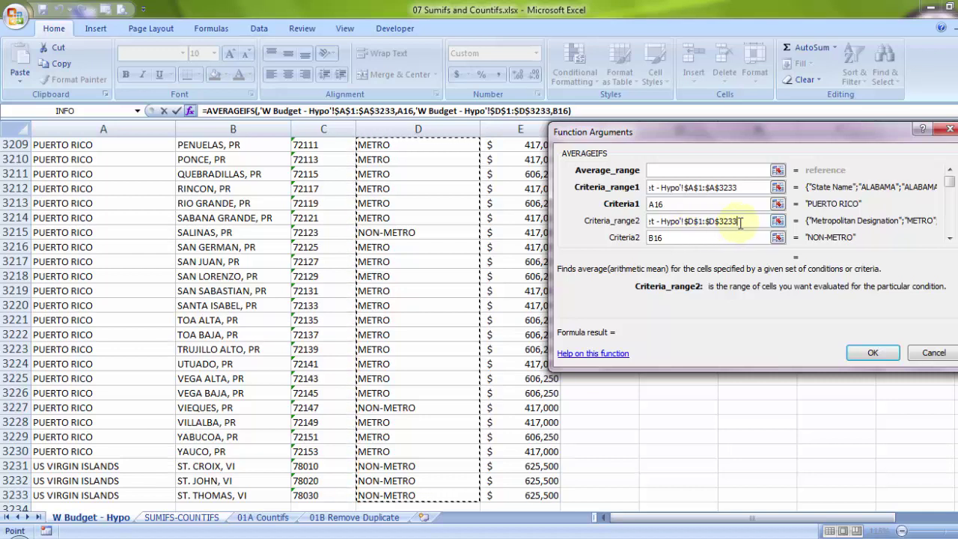
Complete the AVERAGEIFS in F16 with the absolute average range 'W Budget - Hypo'!$E$1:$E$3233 and fill the formula down to cell F17.
click(652, 171)
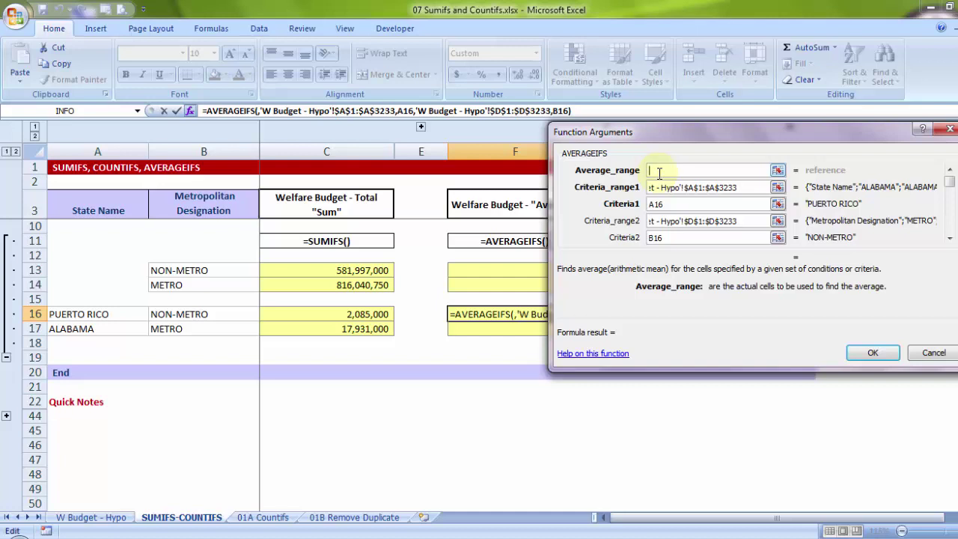
click(78, 519)
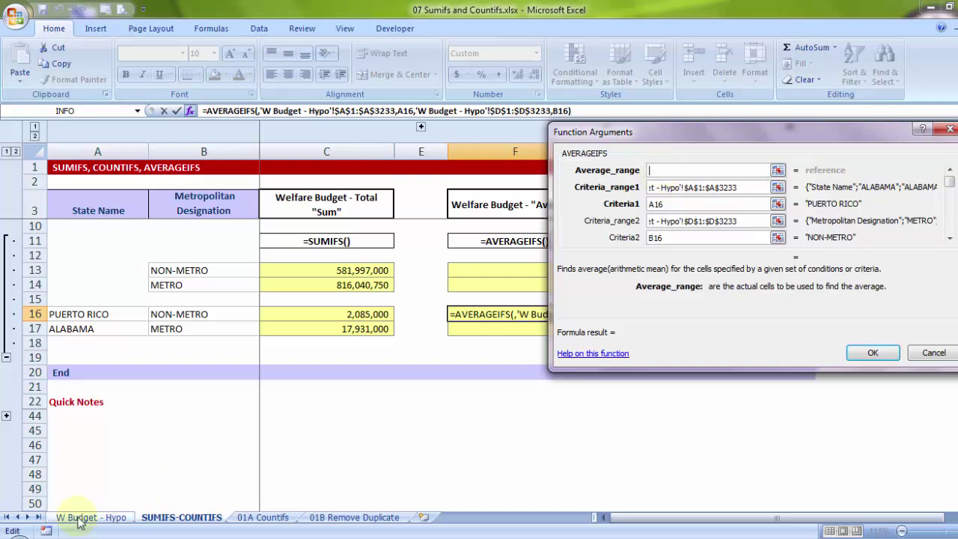
drag(592, 133, 680, 129)
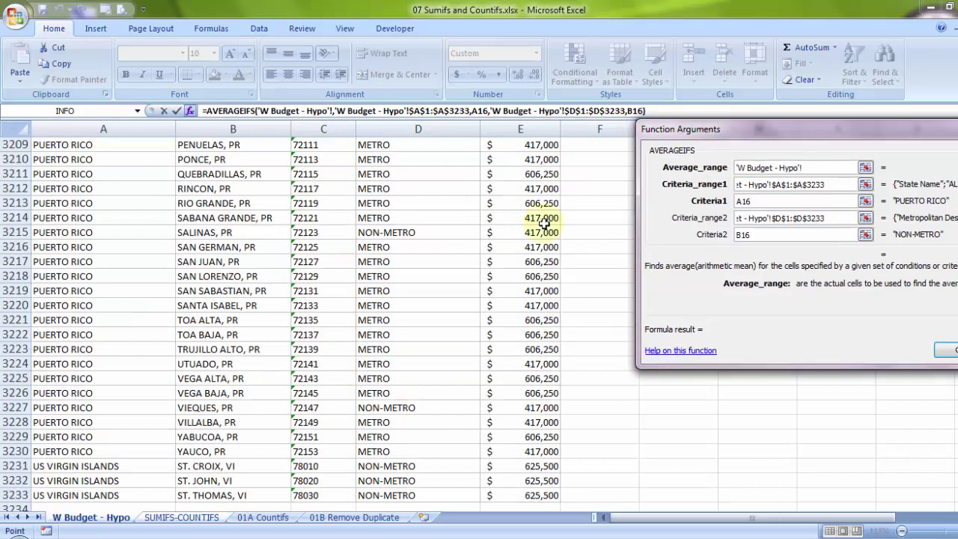
click(536, 223)
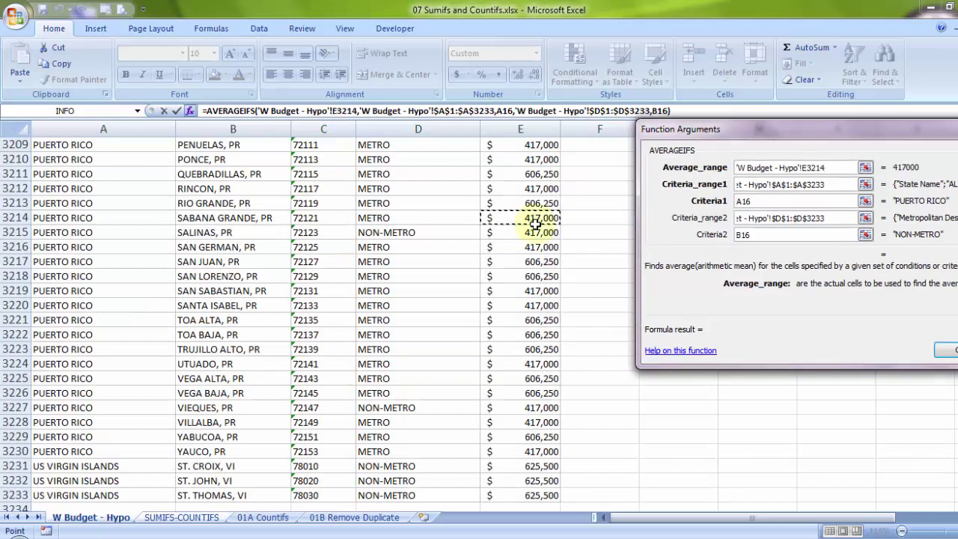
key(ctrl+Up)
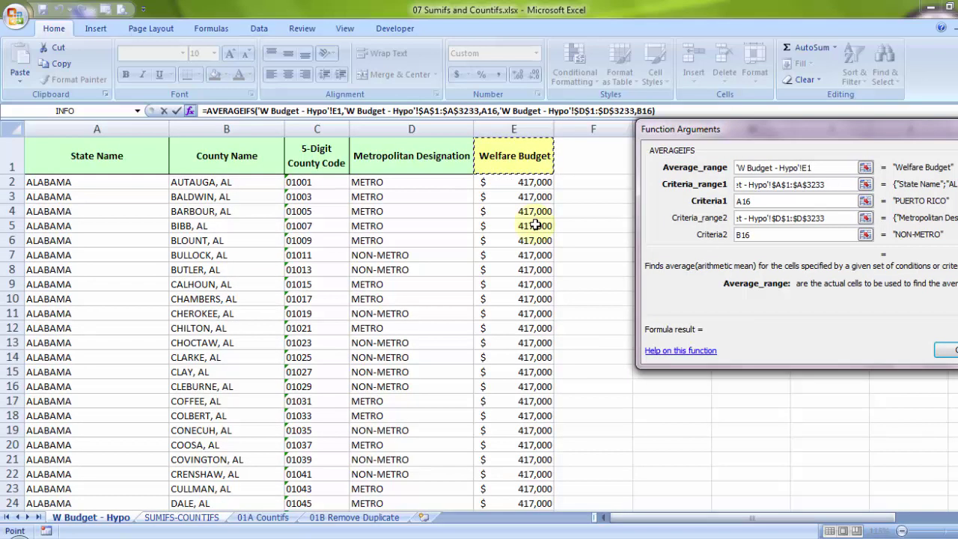
key(ctrl+shift+Down)
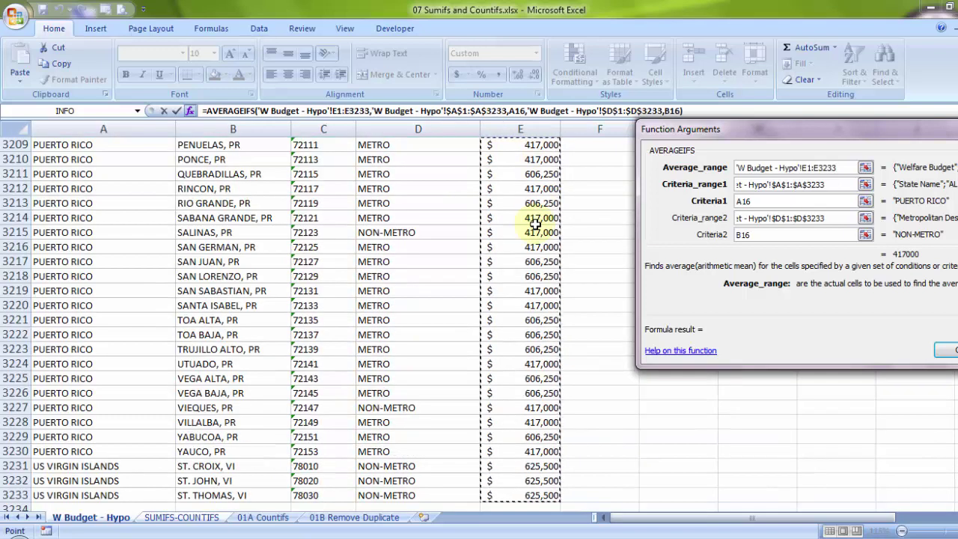
key(F4)
drag(871, 148, 716, 150)
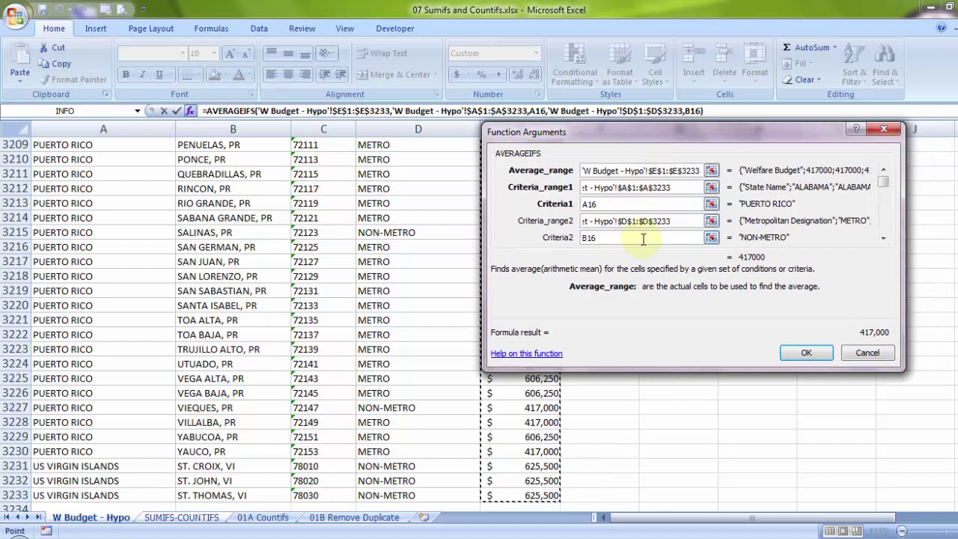
click(801, 356)
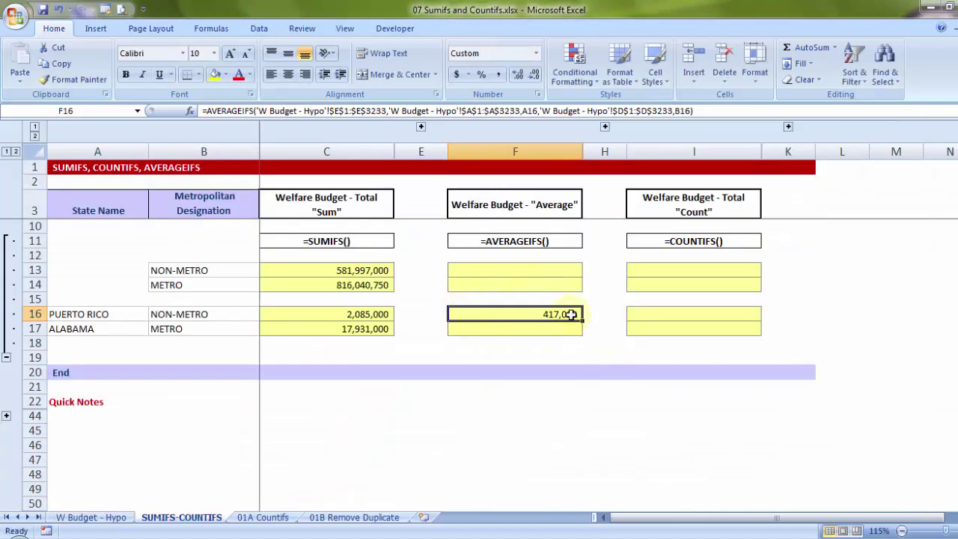
drag(582, 321, 583, 335)
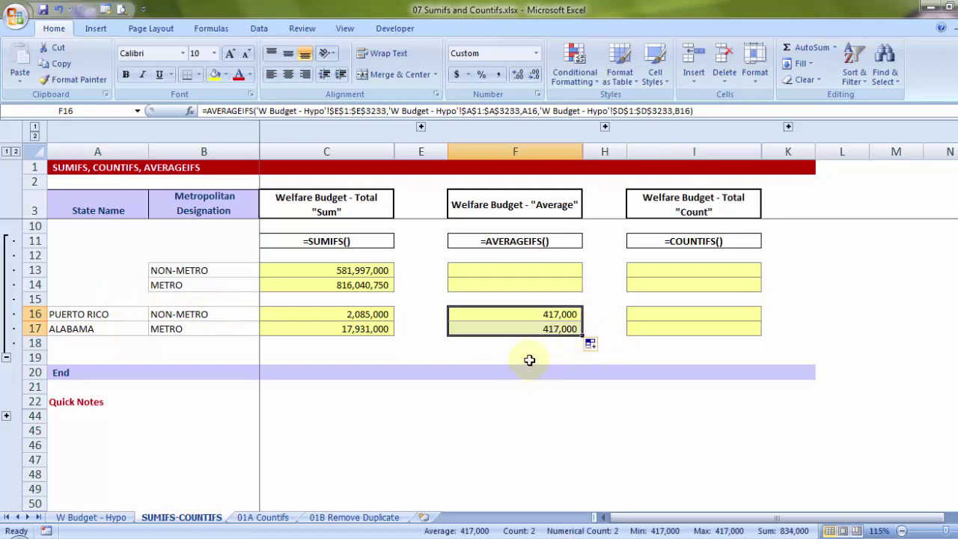
Change the Salinas, PR budget in cell E3215 of W Budget - Hypo to 42342424 and check the summary formulas.
click(93, 518)
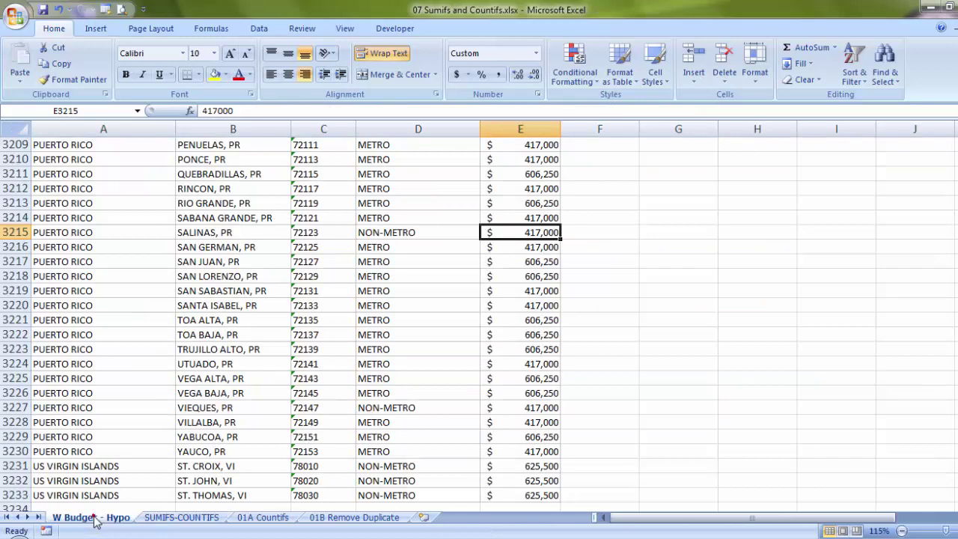
drag(94, 232, 503, 228)
click(528, 232)
text(42342424)
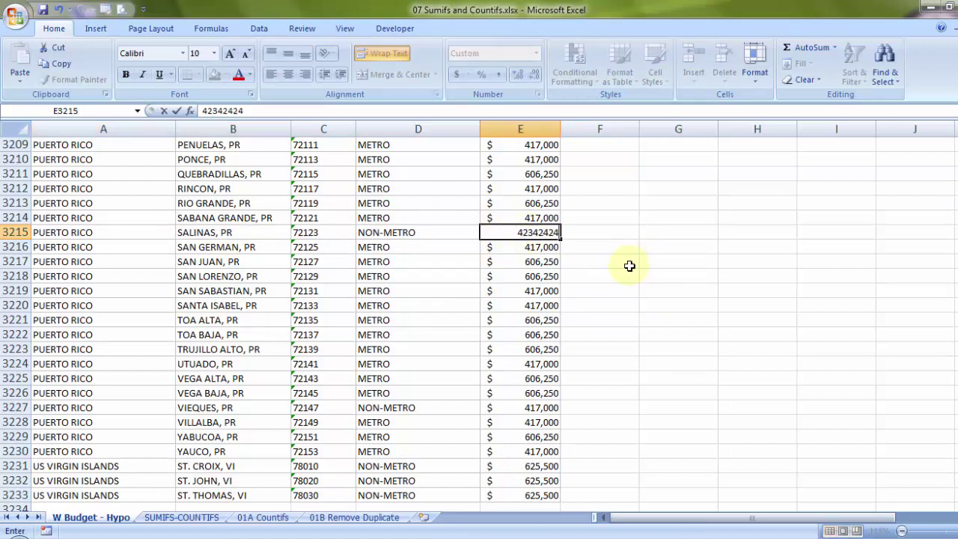
click(631, 262)
click(184, 518)
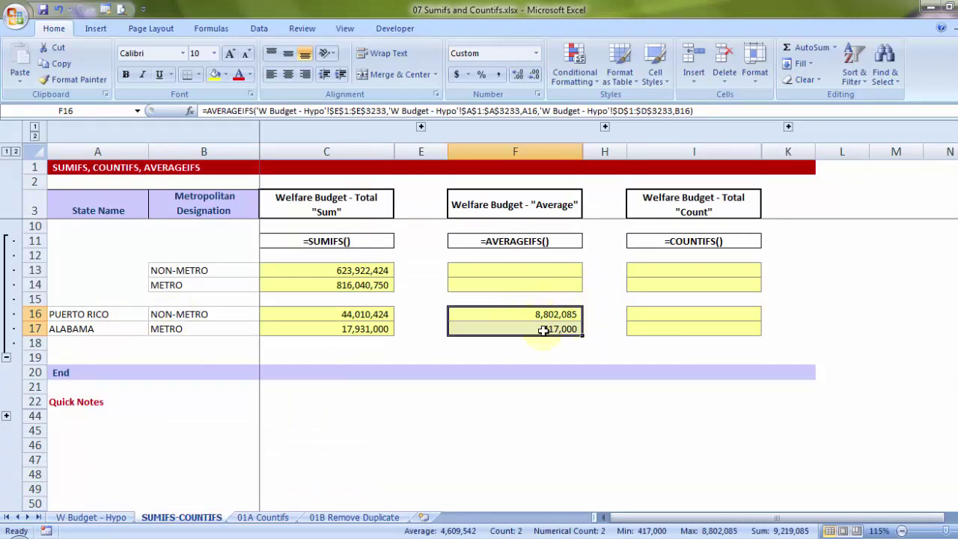
Undo the budget change in cell E3215 of W Budget - Hypo and return to the SUMIFS-COUNTIFS sheet.
click(118, 518)
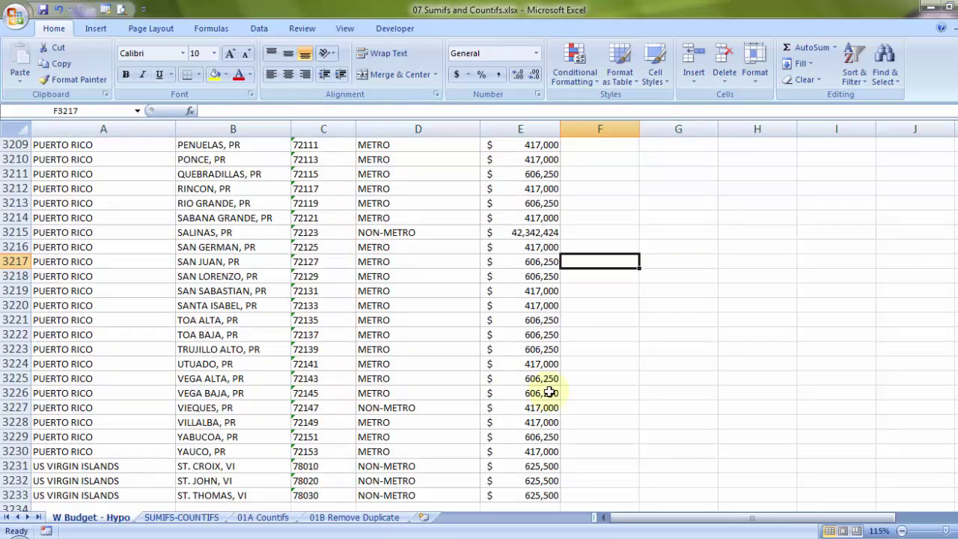
key(Left)
key(Up)
key(Up)
click(184, 517)
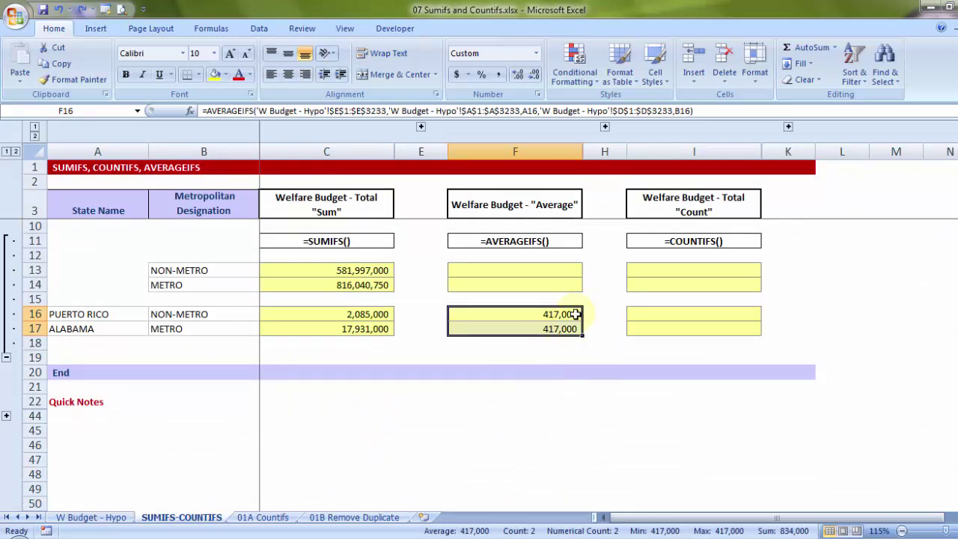
Start a COUNTIFS formula in cell I16 for Puerto Rico NON-METRO and open its function arguments.
click(701, 315)
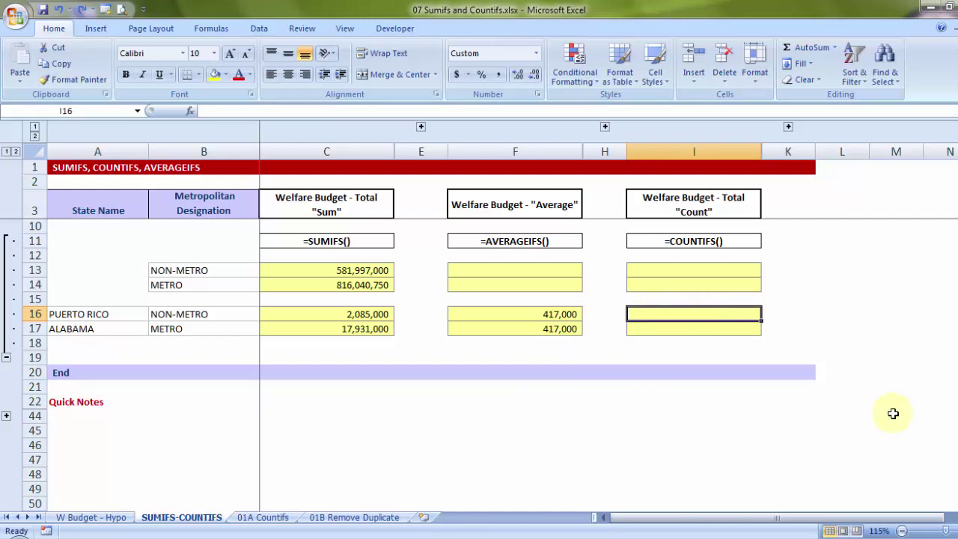
text(=cou)
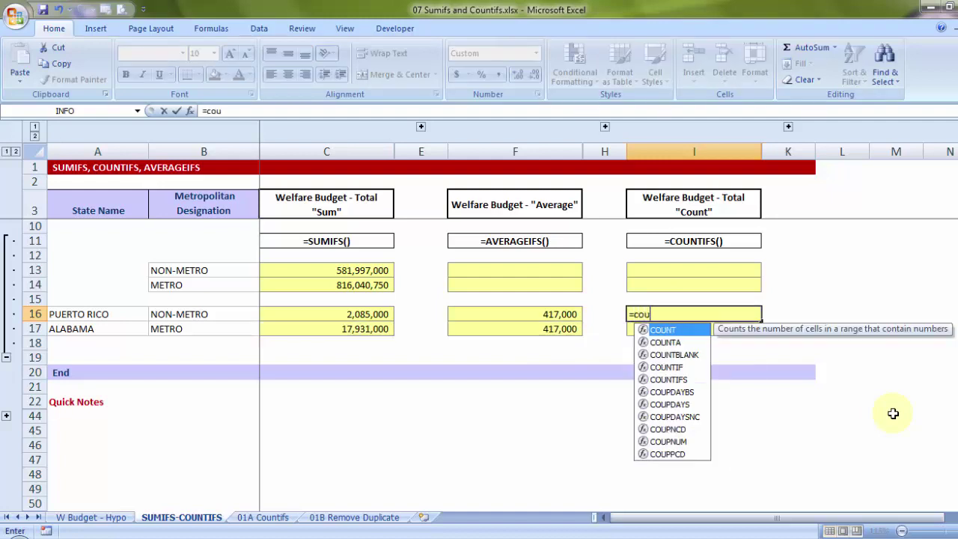
text(ntifs)
key(Tab)
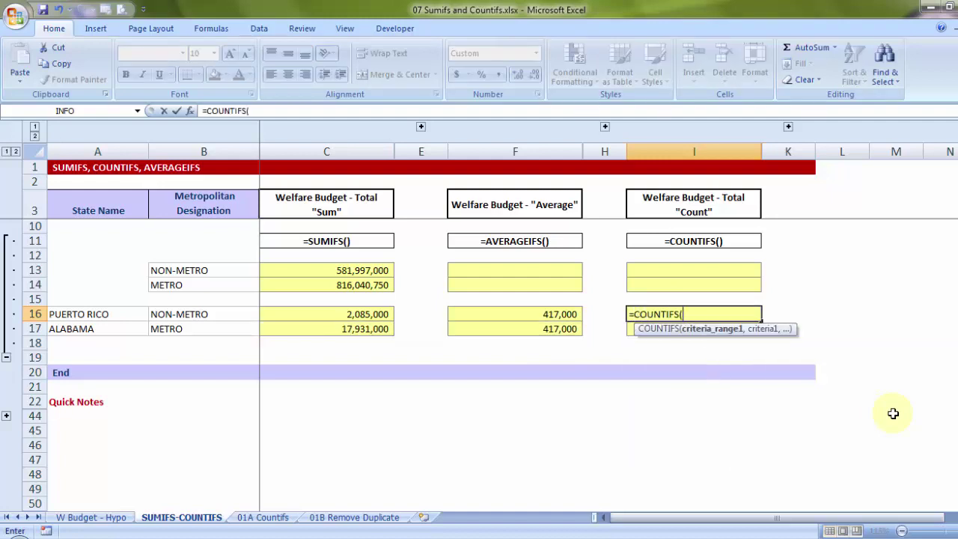
click(190, 110)
click(606, 188)
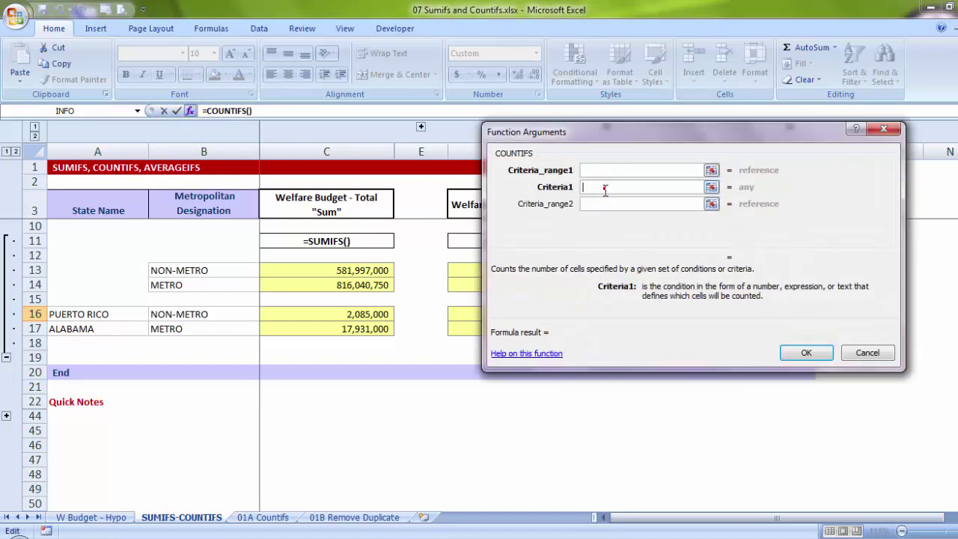
click(594, 206)
click(593, 204)
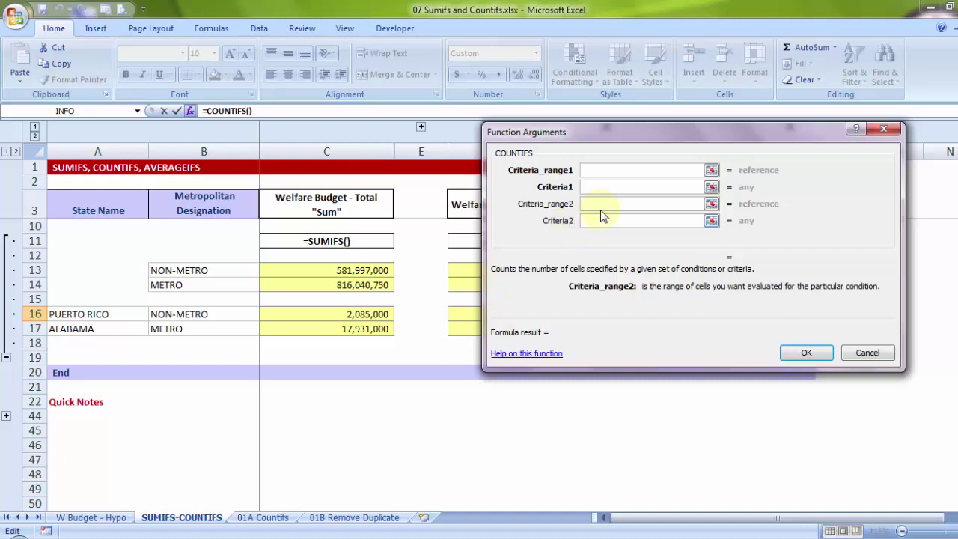
Set the first COUNTIFS criteria to cell A16 and its range to the absolute reference 'W Budget - Hypo'!$A$1:$A$3233.
click(590, 187)
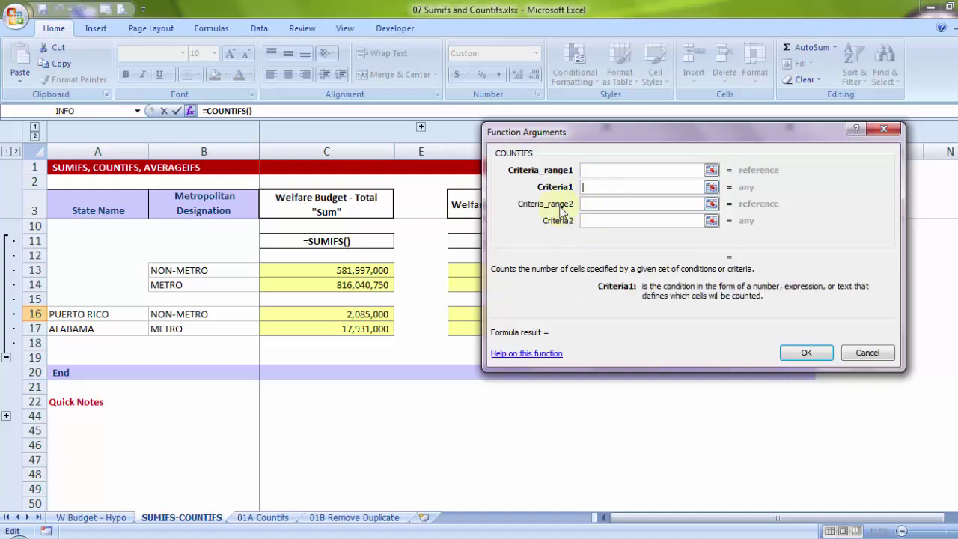
click(101, 315)
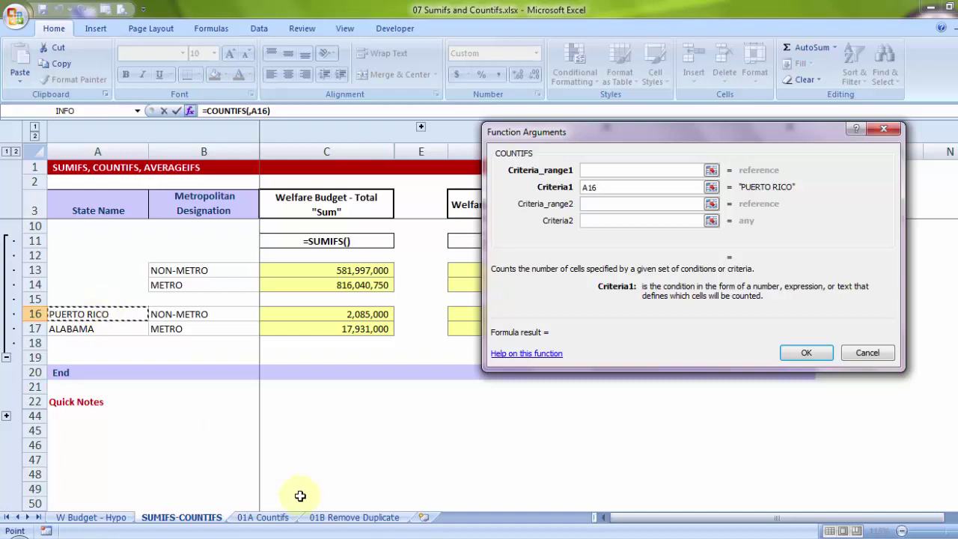
click(595, 171)
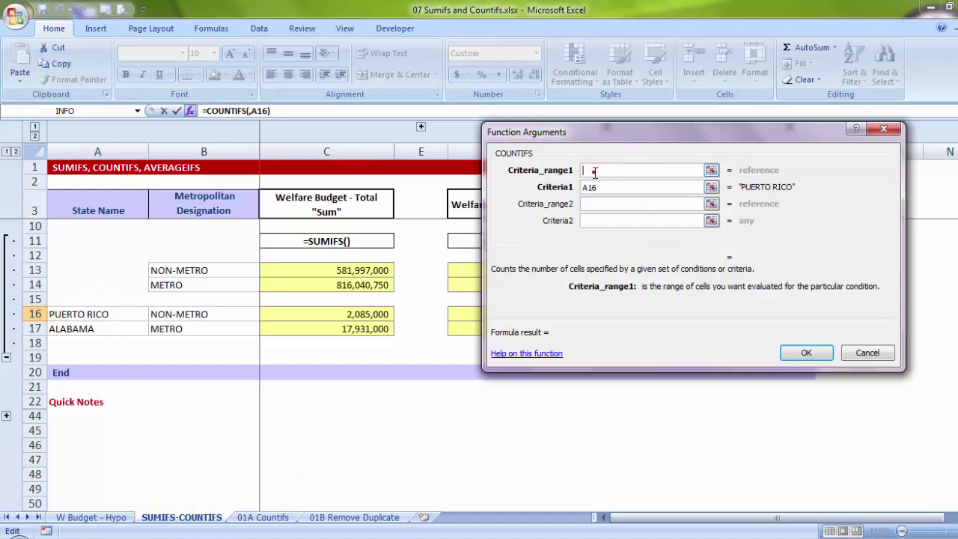
click(89, 519)
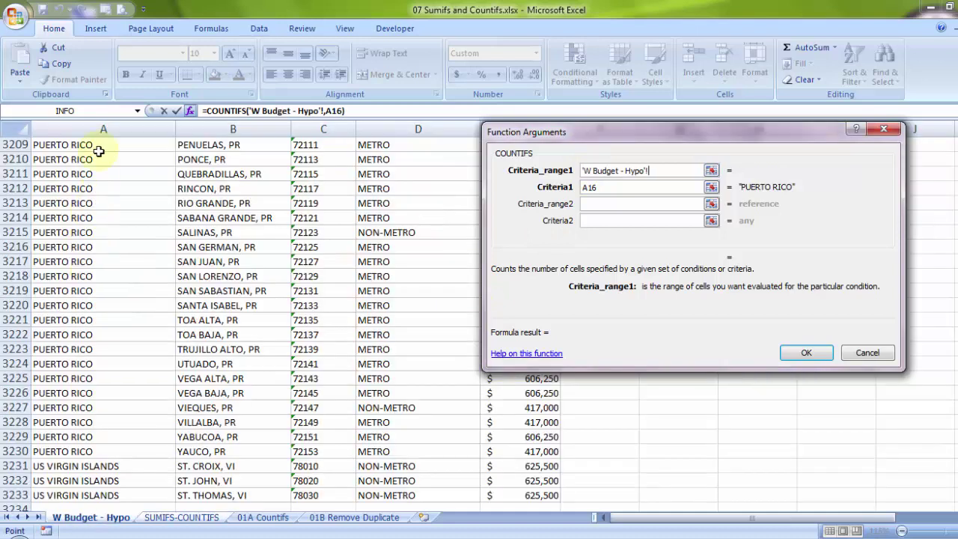
click(98, 152)
key(ctrl+Up)
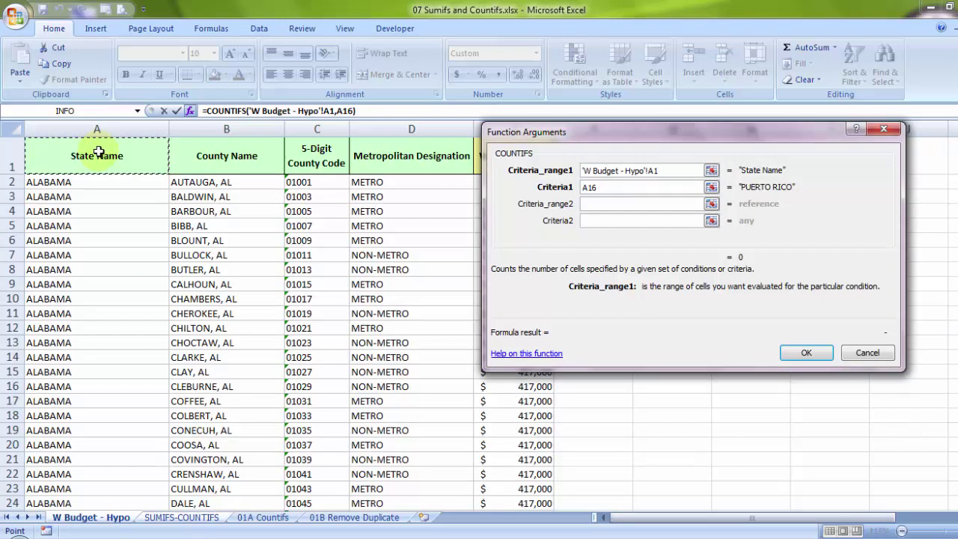
key(ctrl+shift+Down)
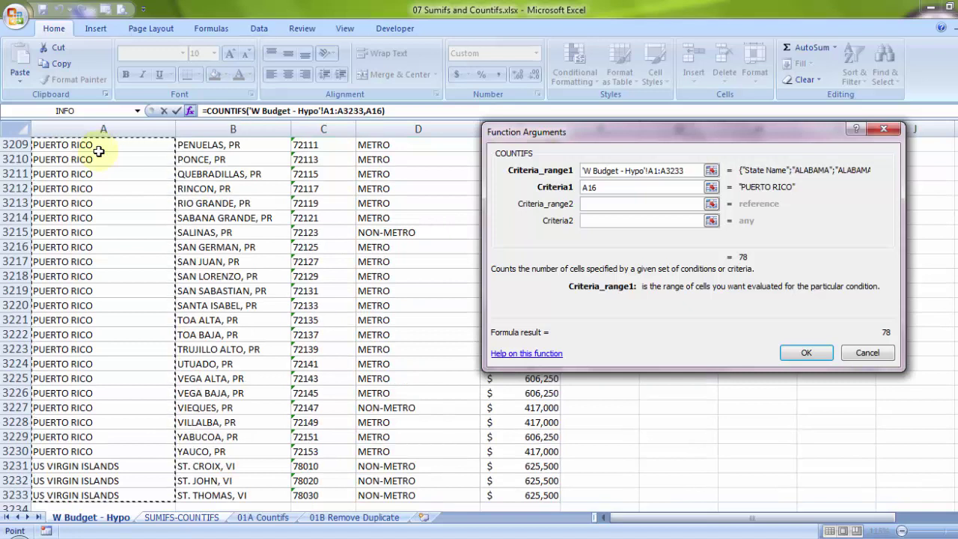
key(F4)
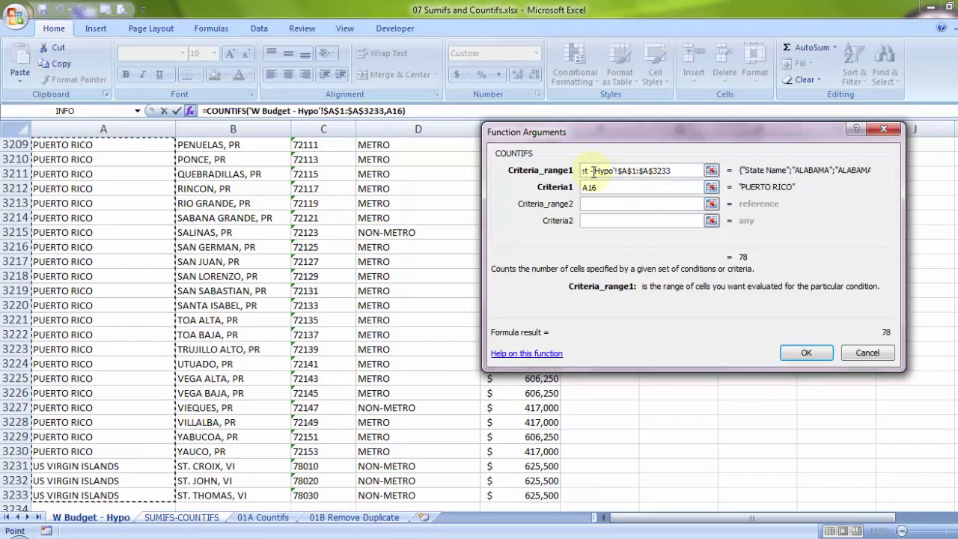
Set the second COUNTIFS criteria to cell B16 and its range to the absolute reference 'W Budget - Hypo'!$D$1:$D$3233.
click(590, 220)
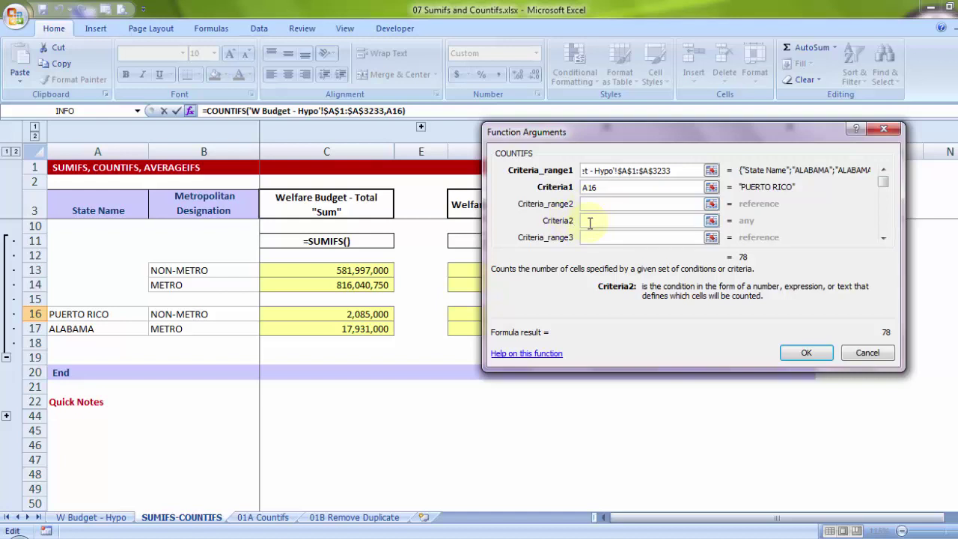
click(177, 317)
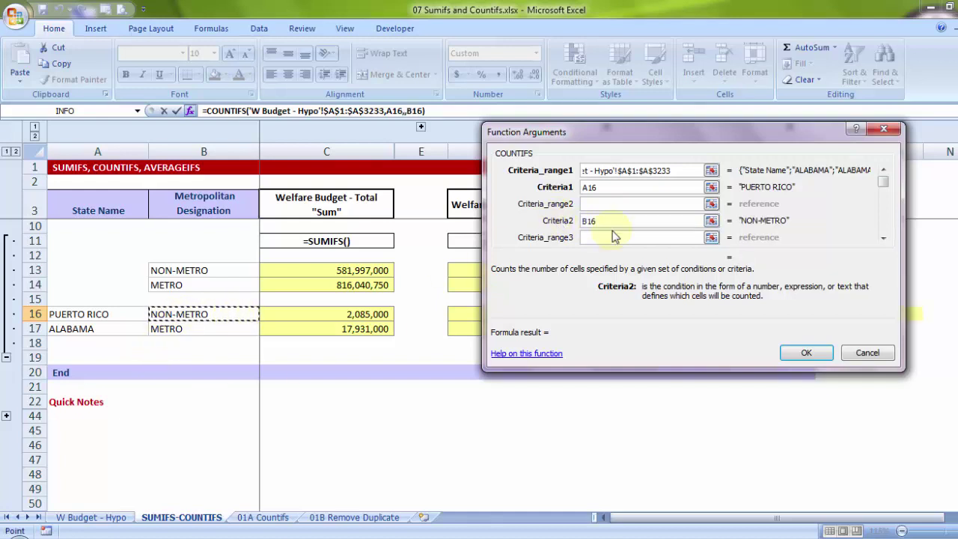
click(588, 204)
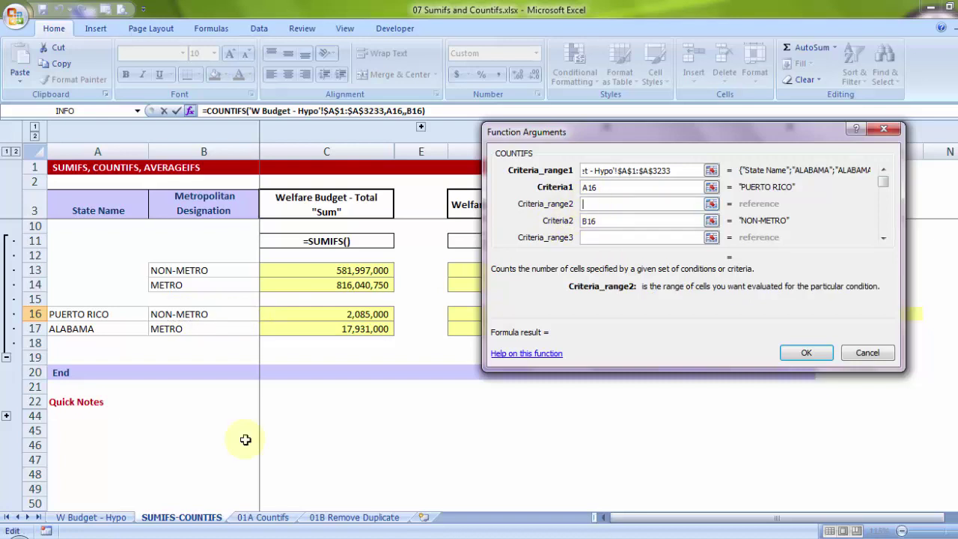
click(82, 517)
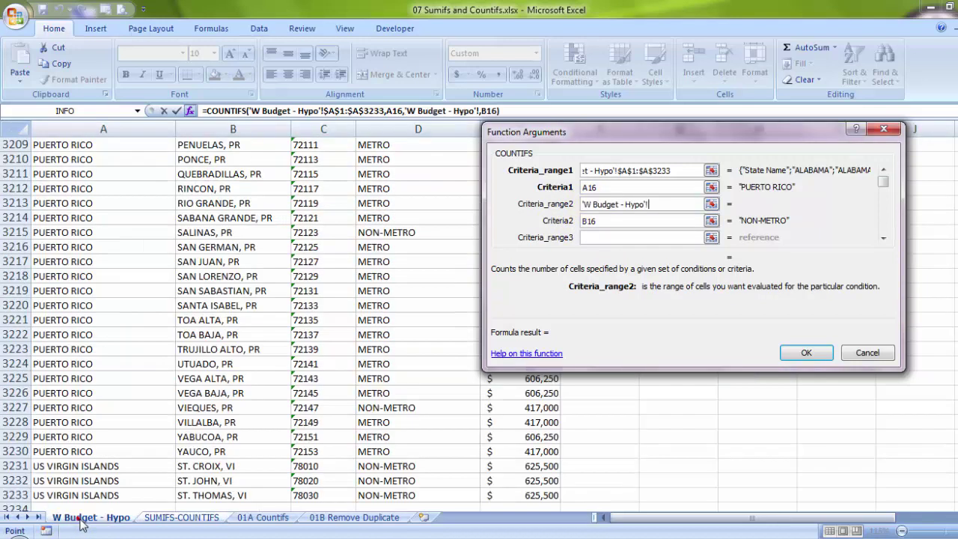
click(425, 284)
key(ctrl+Up)
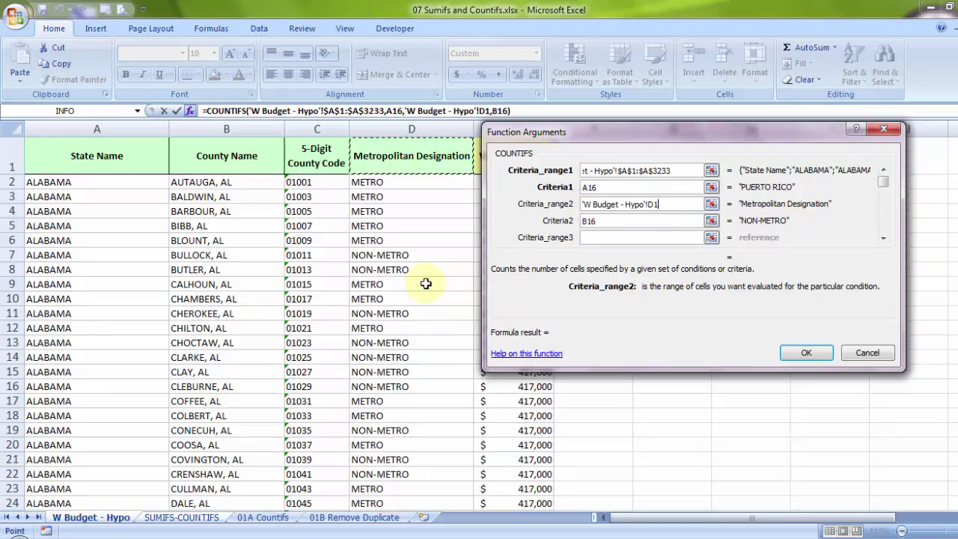
key(ctrl+shift+Down)
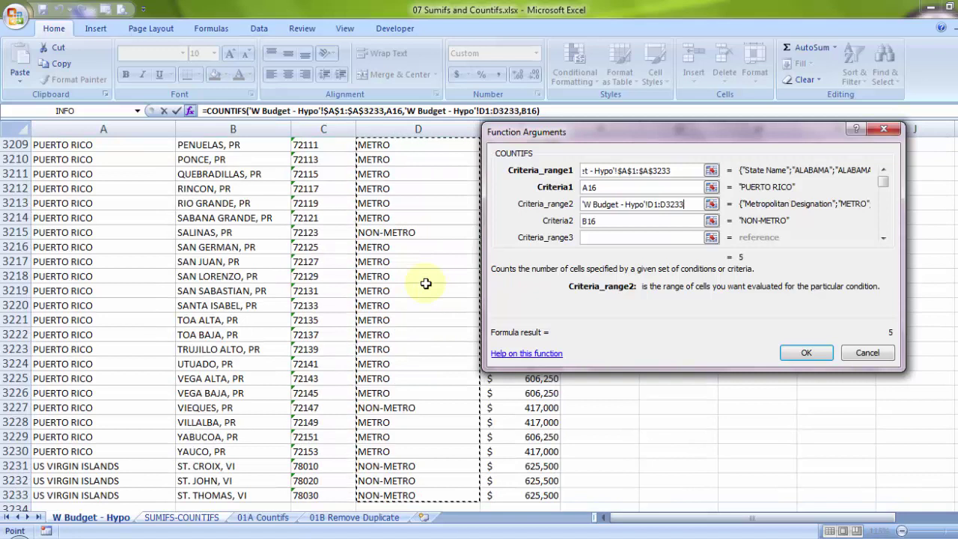
key(F4)
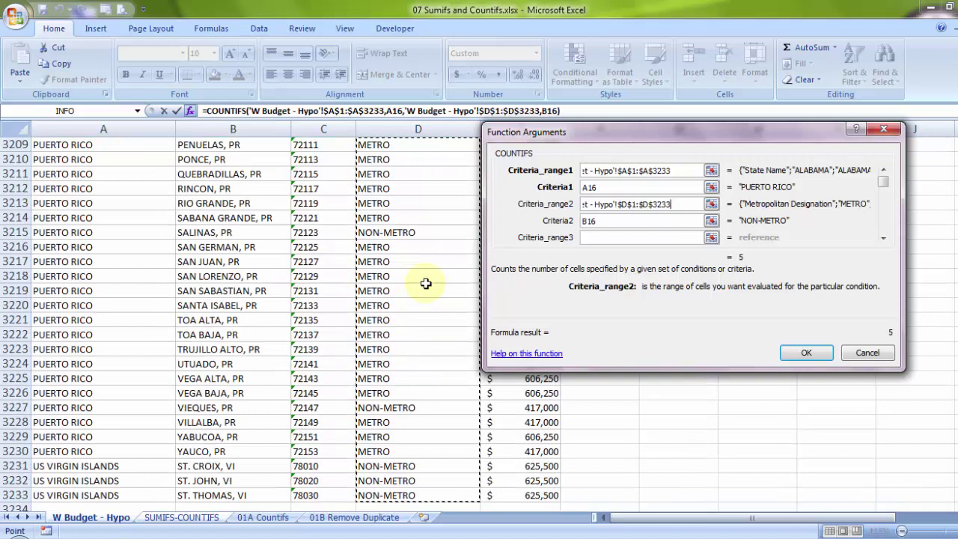
Complete the COUNTIFS formula in I16 and fill it down to cell I17.
click(804, 353)
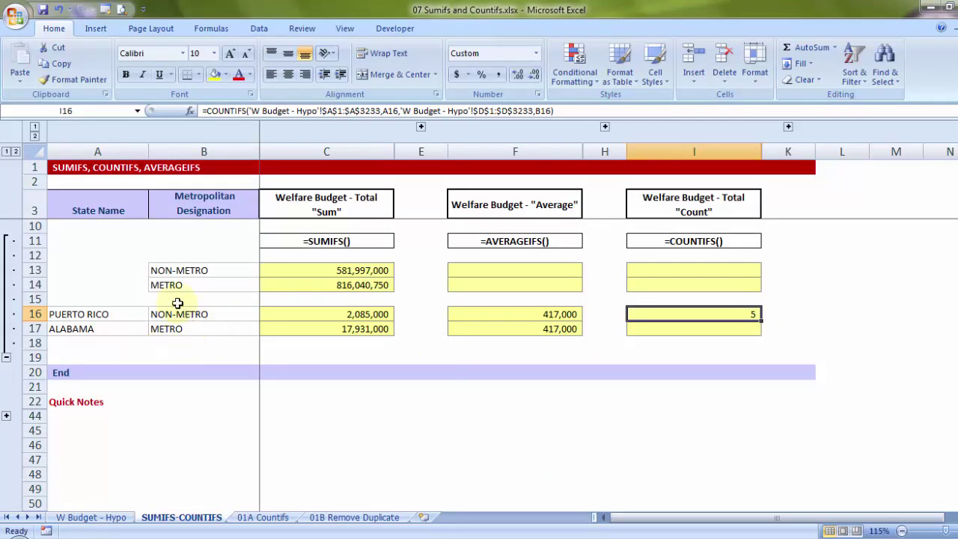
drag(761, 321, 760, 338)
click(730, 319)
Highlight the Puerto Rico NON-METRO rows 3227 and 3215 in W Budget - Hypo with yellow fill.
click(91, 517)
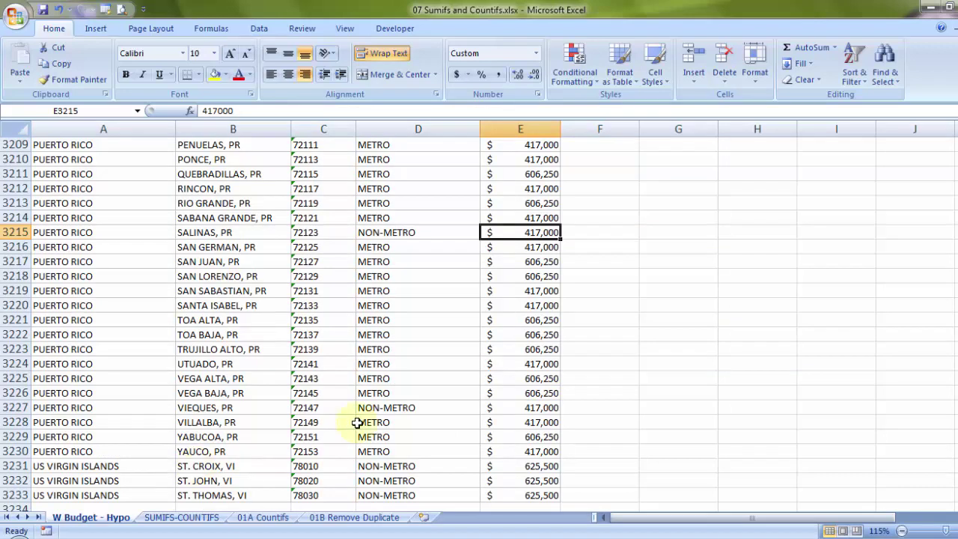
click(14, 407)
click(215, 74)
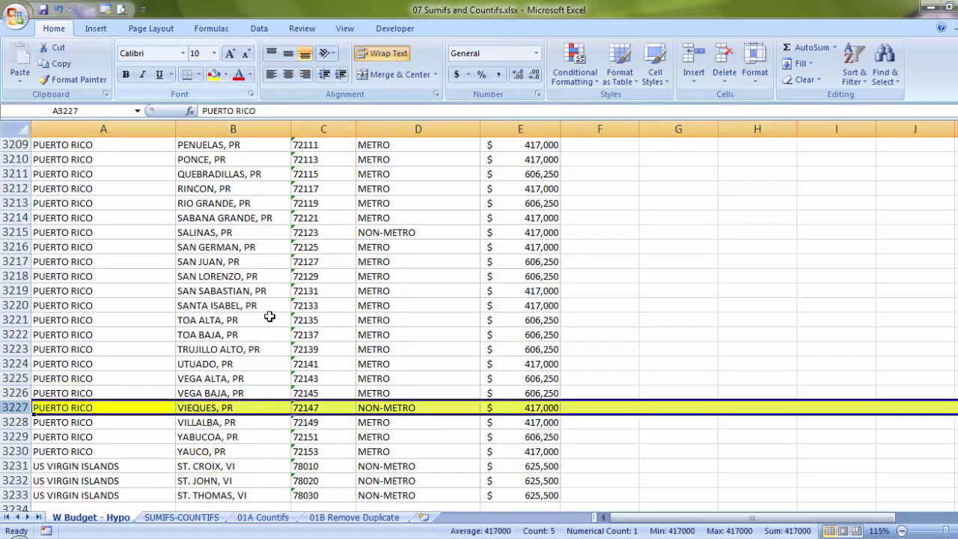
click(13, 233)
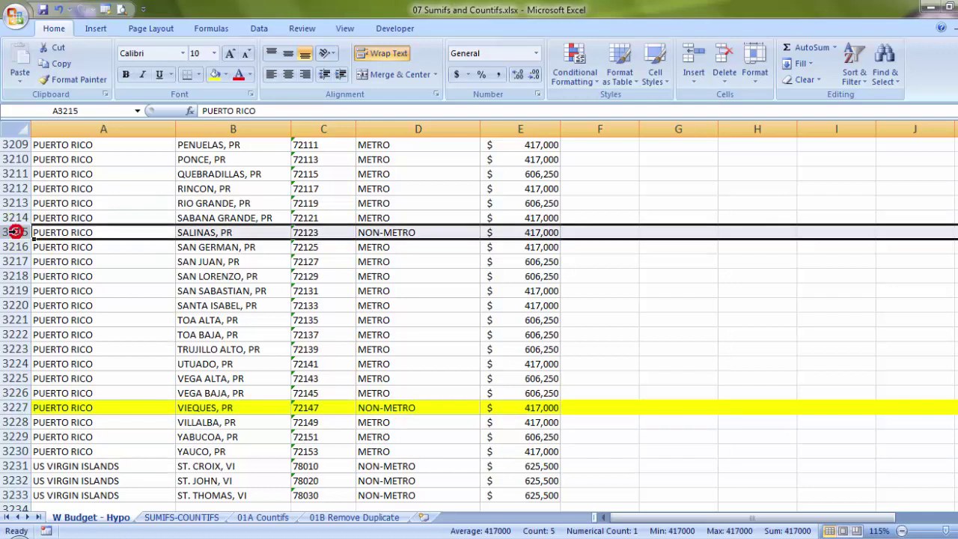
key(F4)
Apply the same yellow fill to the remaining Puerto Rico NON-METRO rows 3200, 3195 and 3177.
scroll(183, 338, up, 1)
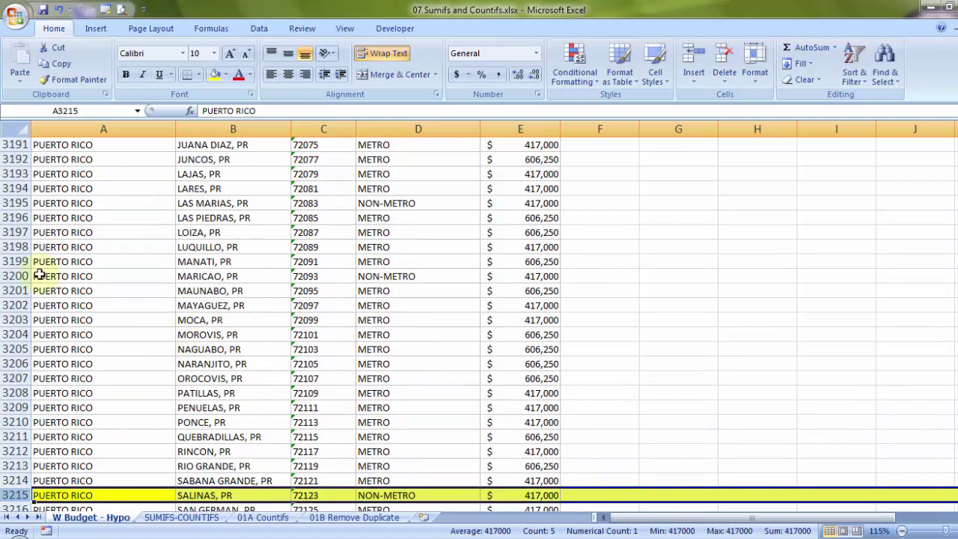
click(15, 276)
scroll(66, 285, up, 2)
click(15, 291)
scroll(46, 300, up, 4)
scroll(46, 299, up, 1)
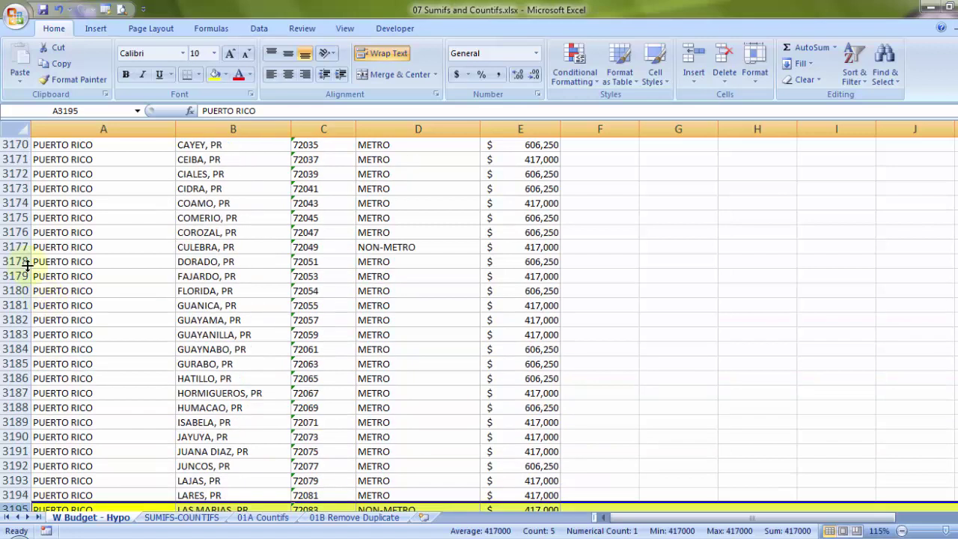
click(15, 247)
Check the Puerto Rico rows for other NON-METRO entries and compare with the count on the SUMIFS-COUNTIFS sheet.
scroll(255, 352, up, 6)
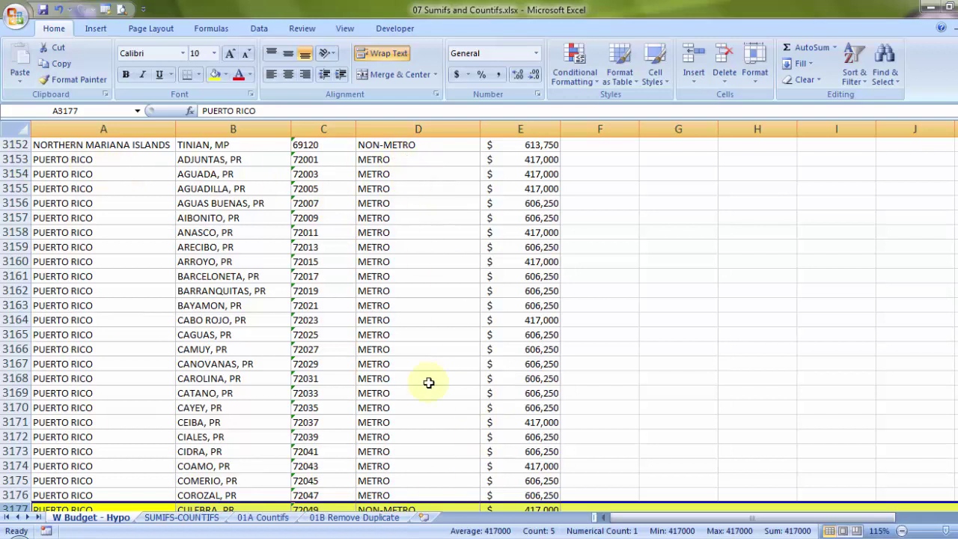
scroll(425, 383, down, 17)
scroll(423, 383, down, 4)
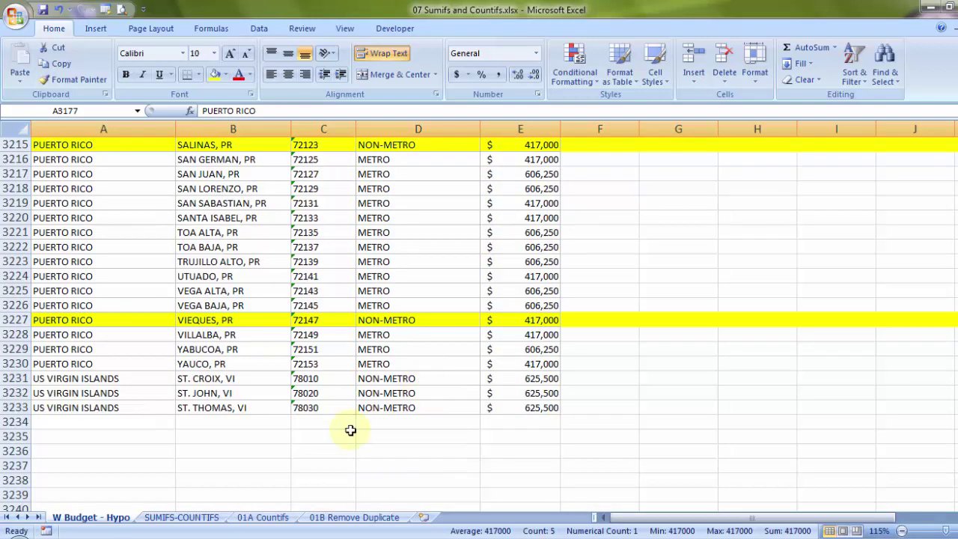
click(182, 518)
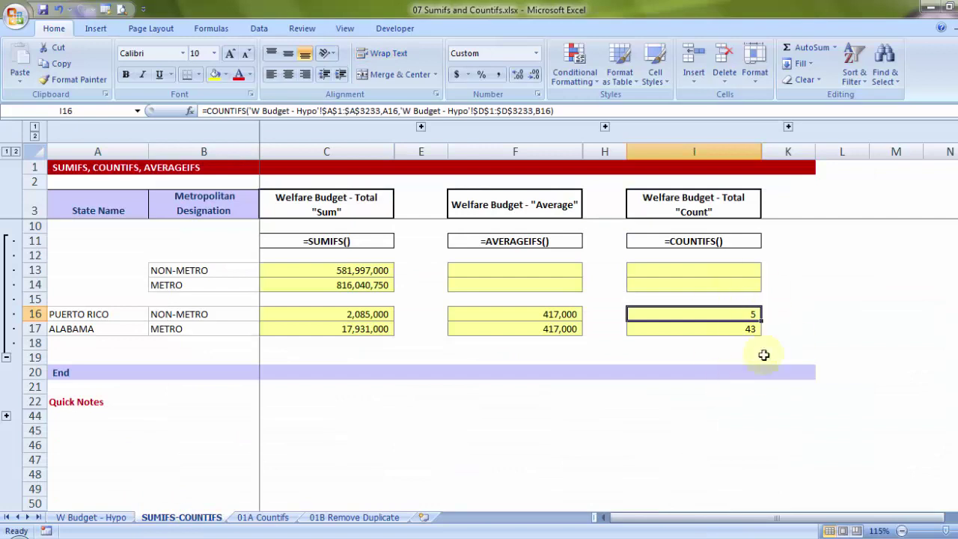